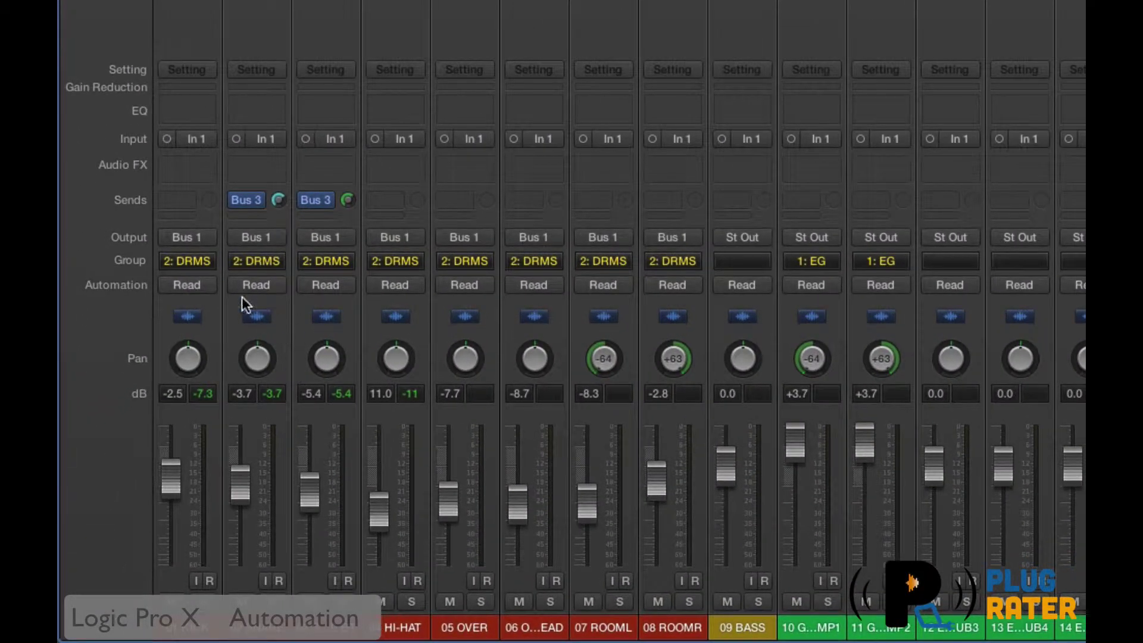
Step: Toggle Read automation on and off across the DRMS group, and deactivate the mixer groups
{"action": "mouse_move", "coordinate": [171, 288]}
{"action": "left_click", "coordinate": [169, 284]}
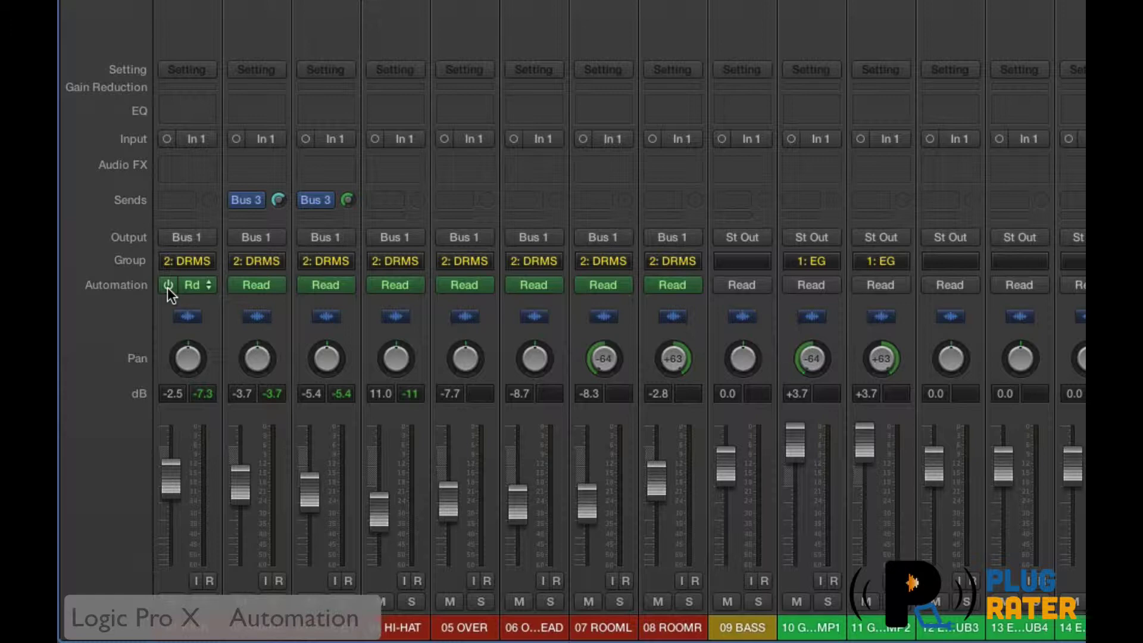
{"action": "left_click", "coordinate": [169, 285]}
{"action": "key", "text": "g"}
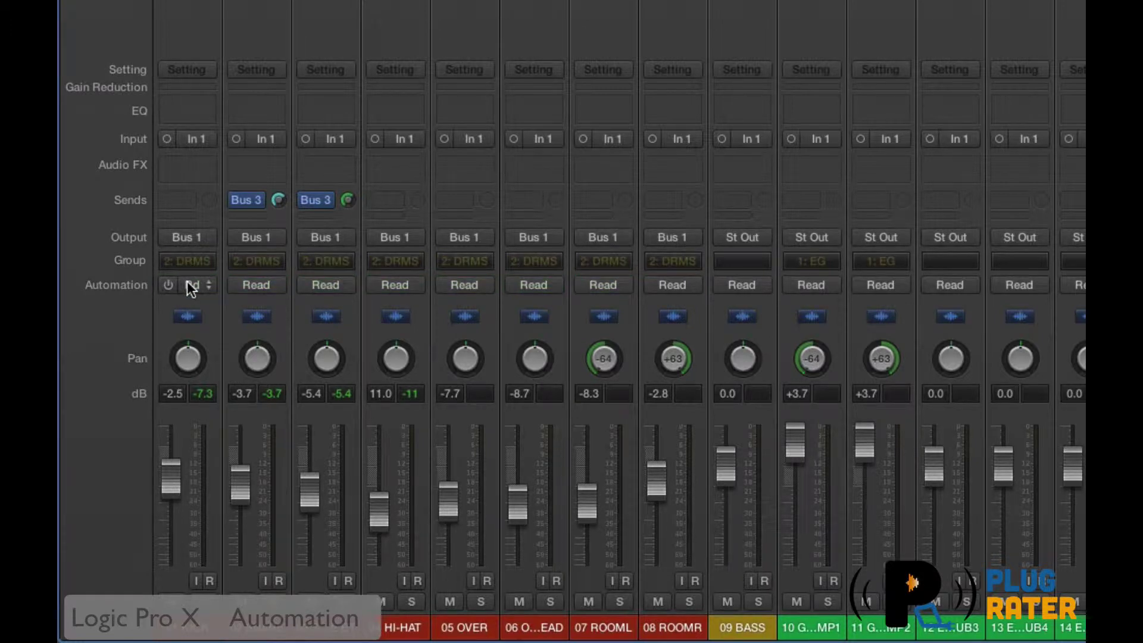
Step: Solo the kick channel during playback, and set its automation mode to Touch to try its volume fader
{"action": "left_click", "coordinate": [204, 601]}
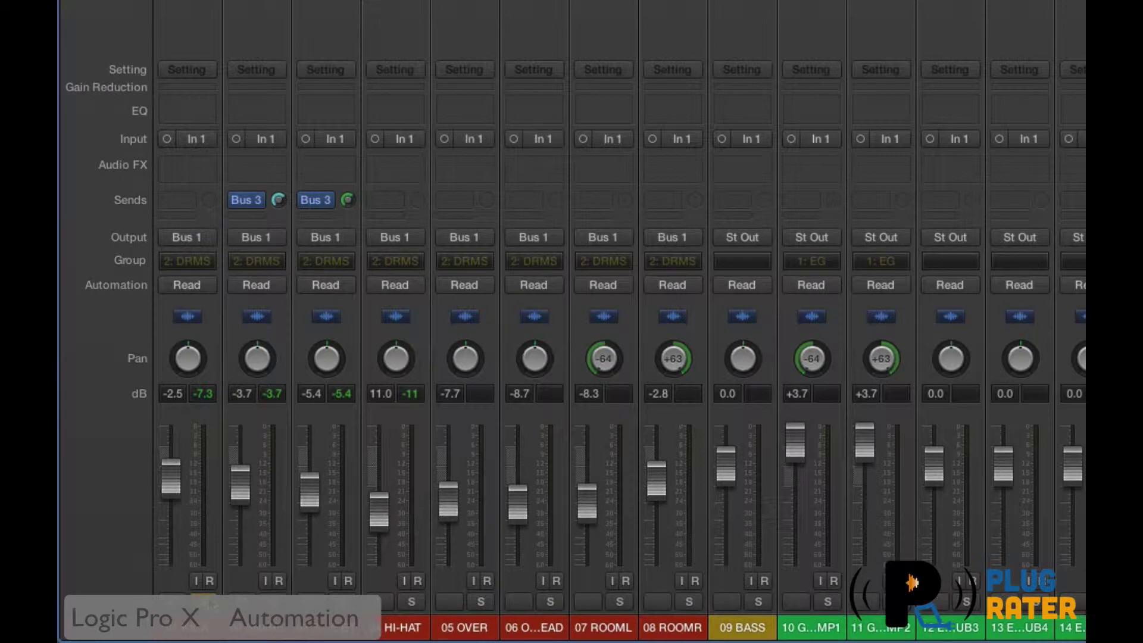
{"action": "key", "text": "space"}
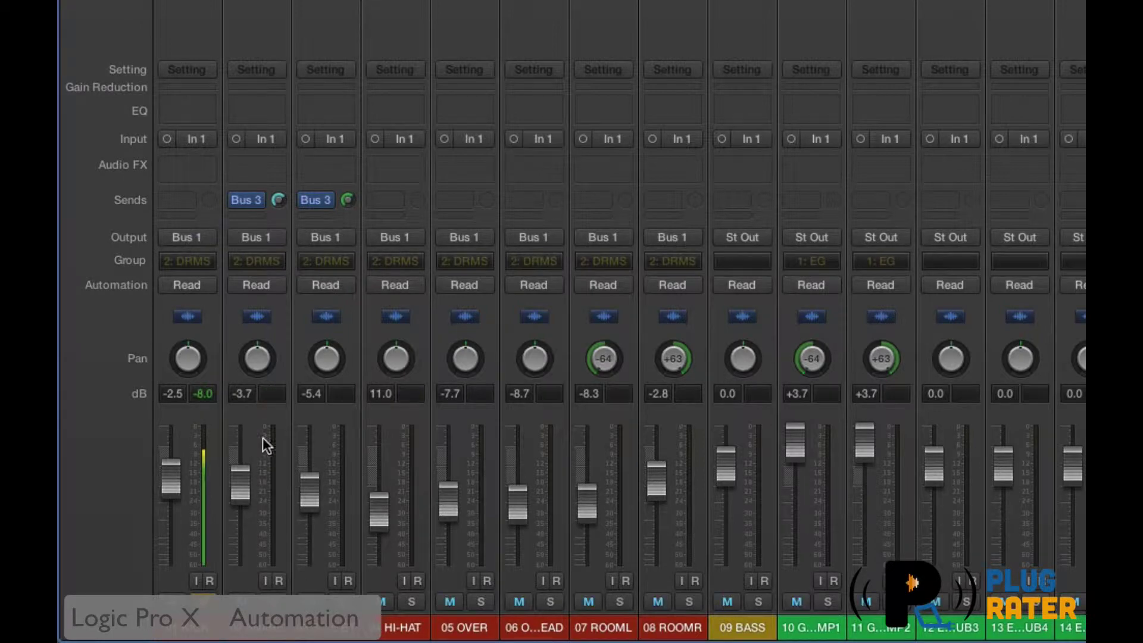
{"action": "left_click", "coordinate": [203, 285]}
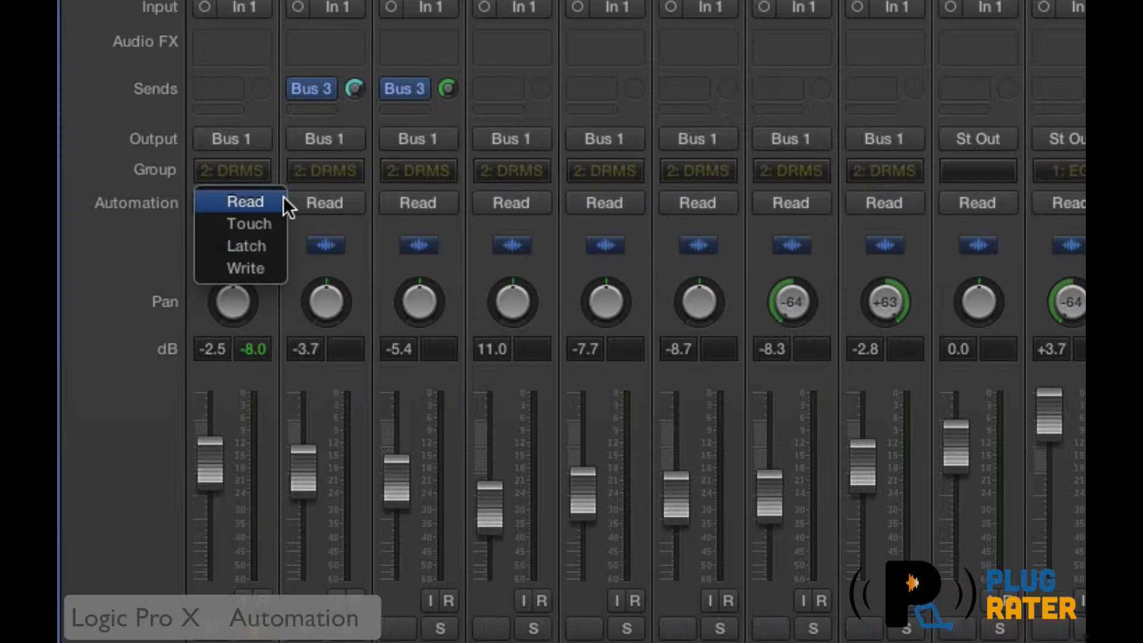
{"action": "left_click", "coordinate": [263, 223]}
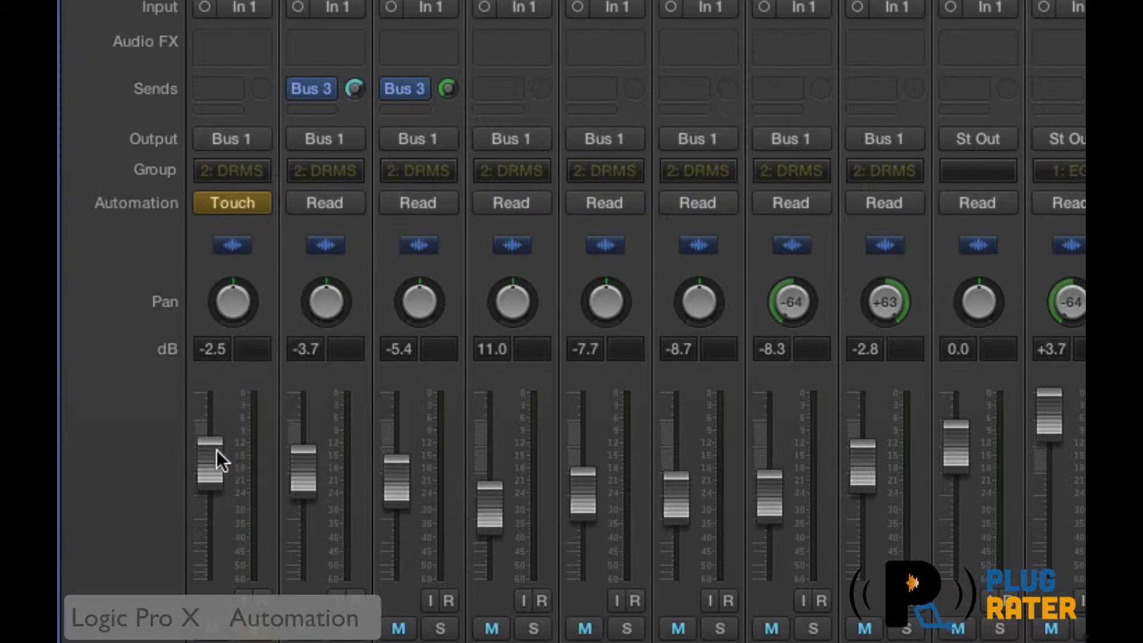
{"action": "left_click_drag", "start_coordinate": [216, 452], "coordinate": [213, 491]}
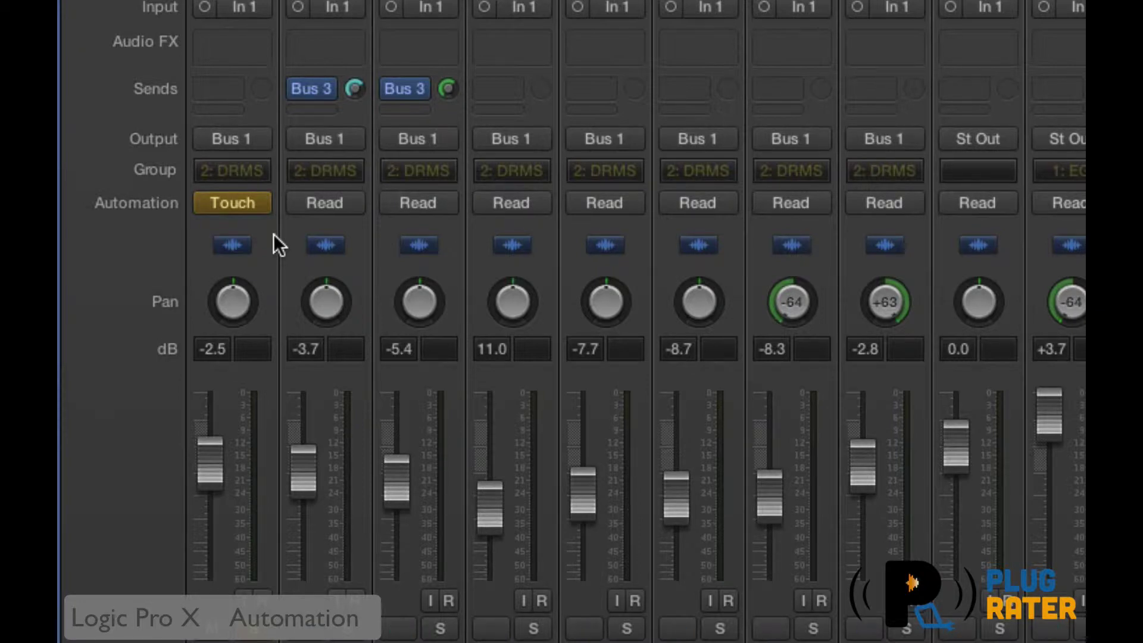
Step: Switch the kick channel's automation mode through Read and Touch, and set it to Latch
{"action": "left_click", "coordinate": [260, 203]}
{"action": "left_click", "coordinate": [260, 203]}
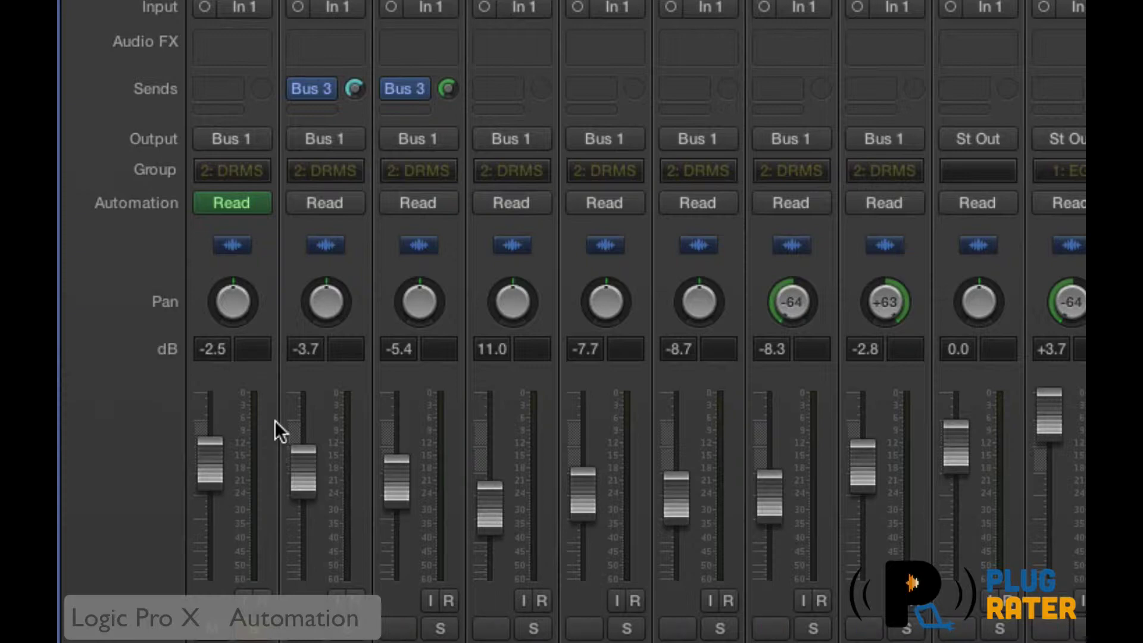
{"action": "left_click", "coordinate": [262, 202]}
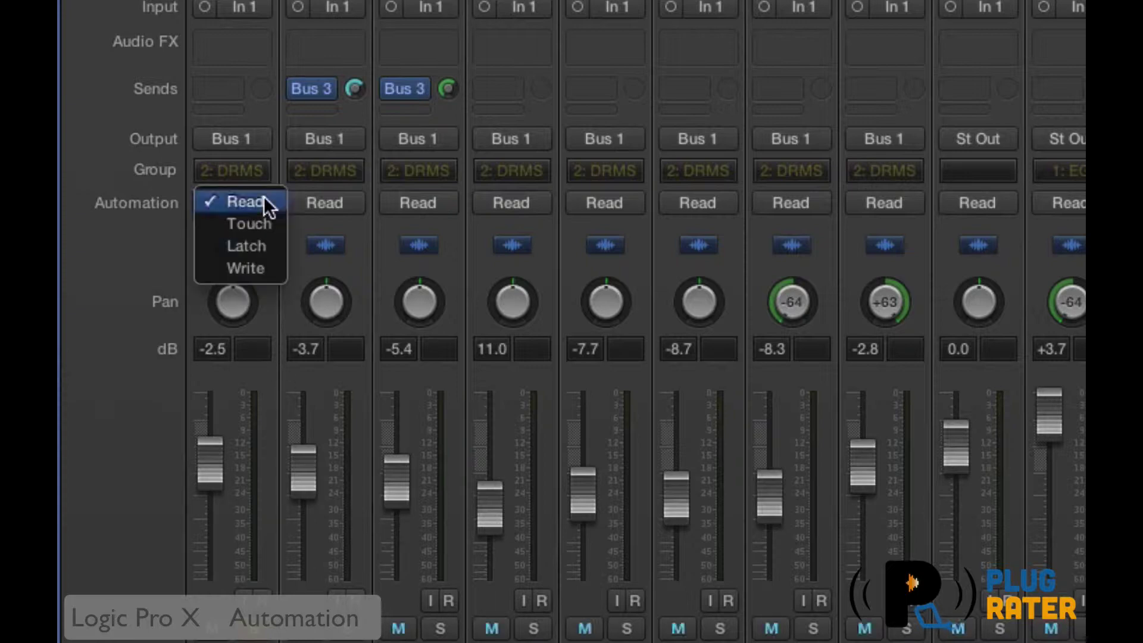
{"action": "left_click", "coordinate": [264, 225]}
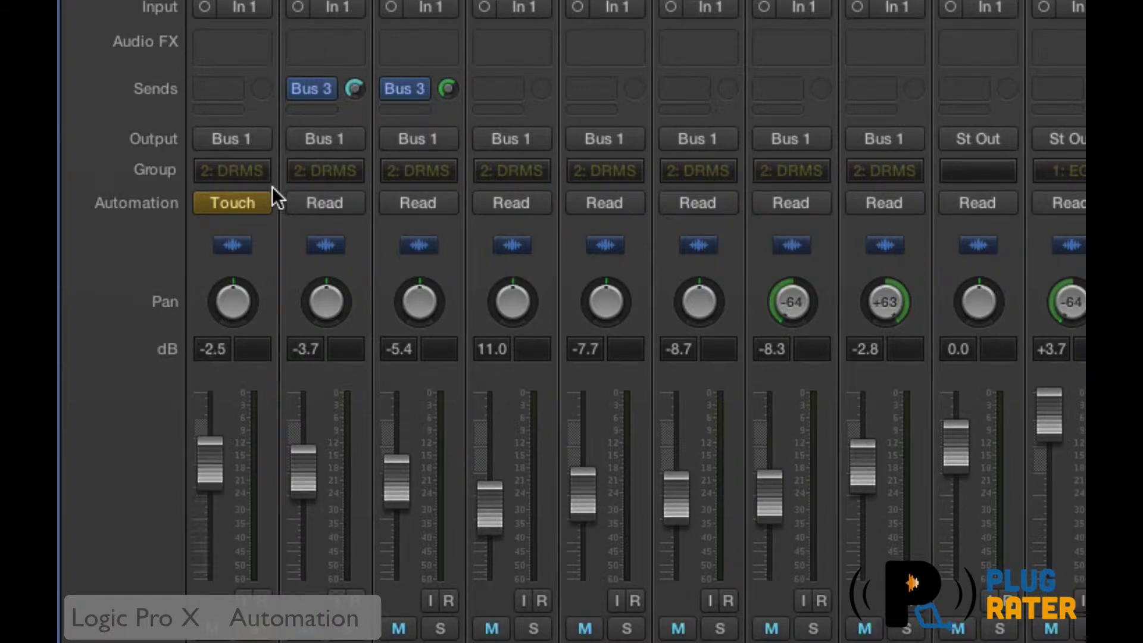
{"action": "left_click", "coordinate": [262, 202]}
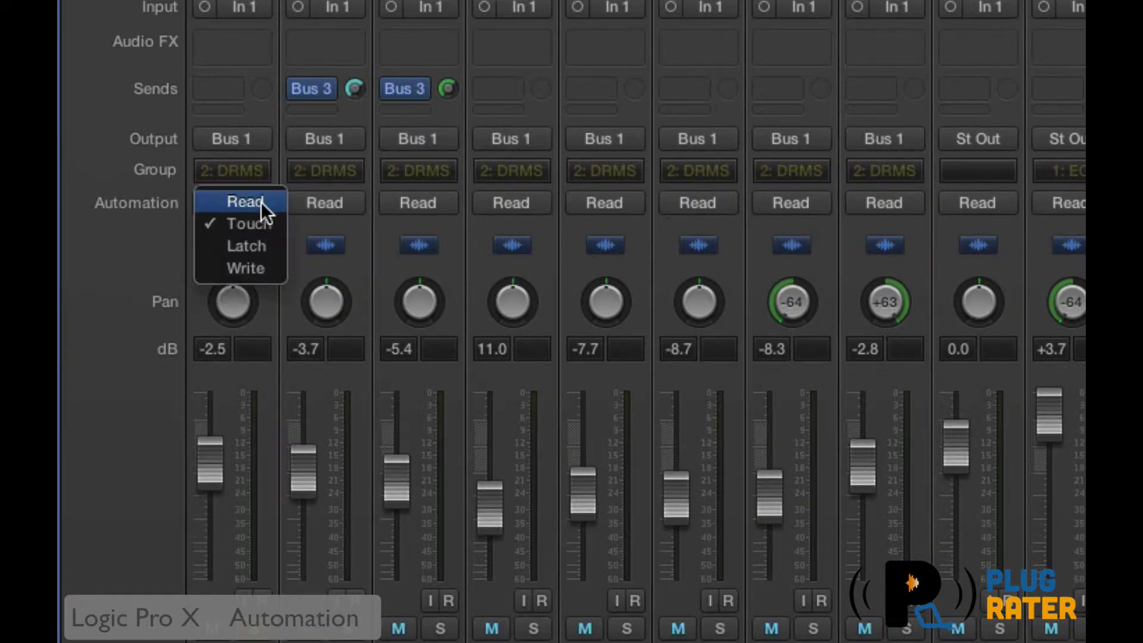
{"action": "left_click", "coordinate": [260, 247]}
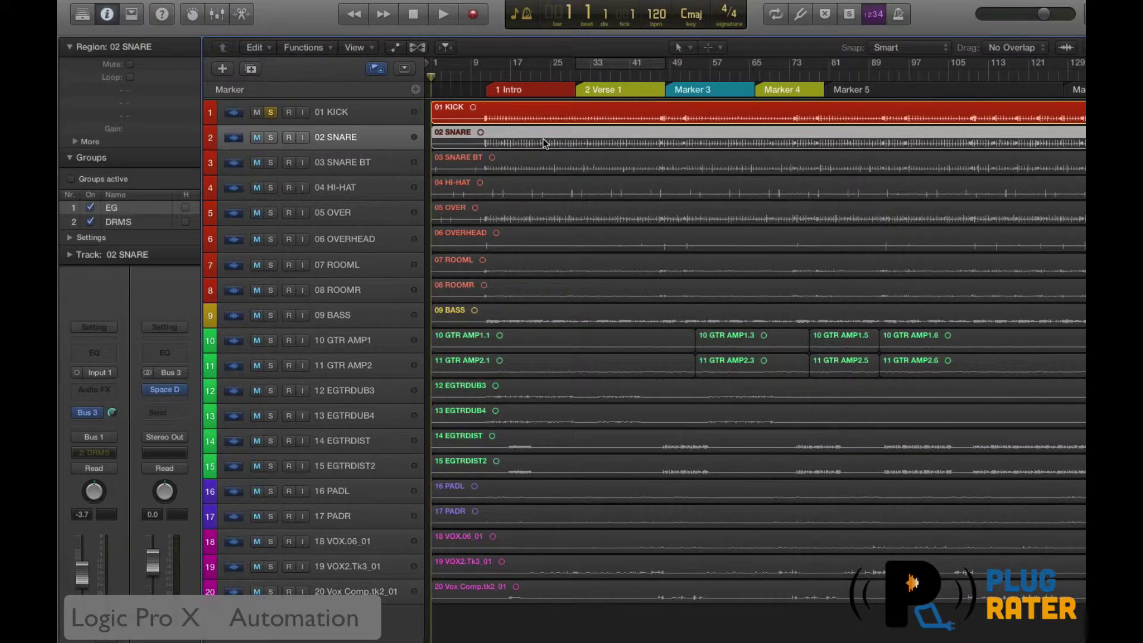
Step: Show the mixer beneath the tracks with the kick channel in view, and start playback from the 1 Intro marker
{"action": "key", "text": "x"}
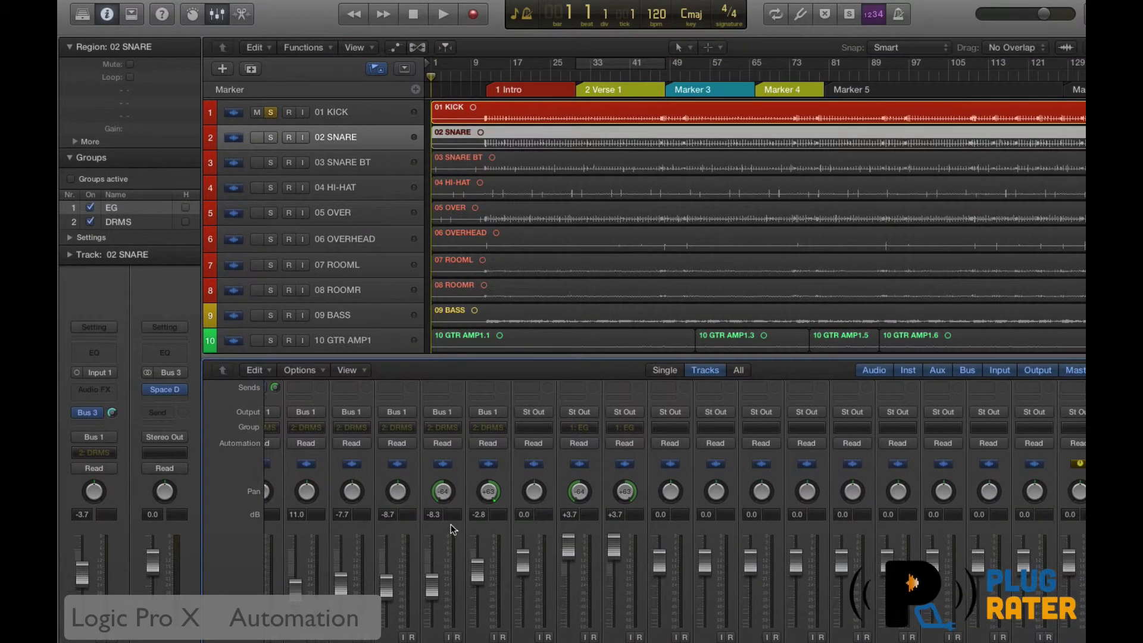
{"action": "scroll", "coordinate": [451, 525], "scroll_direction": "left", "scroll_amount": 3}
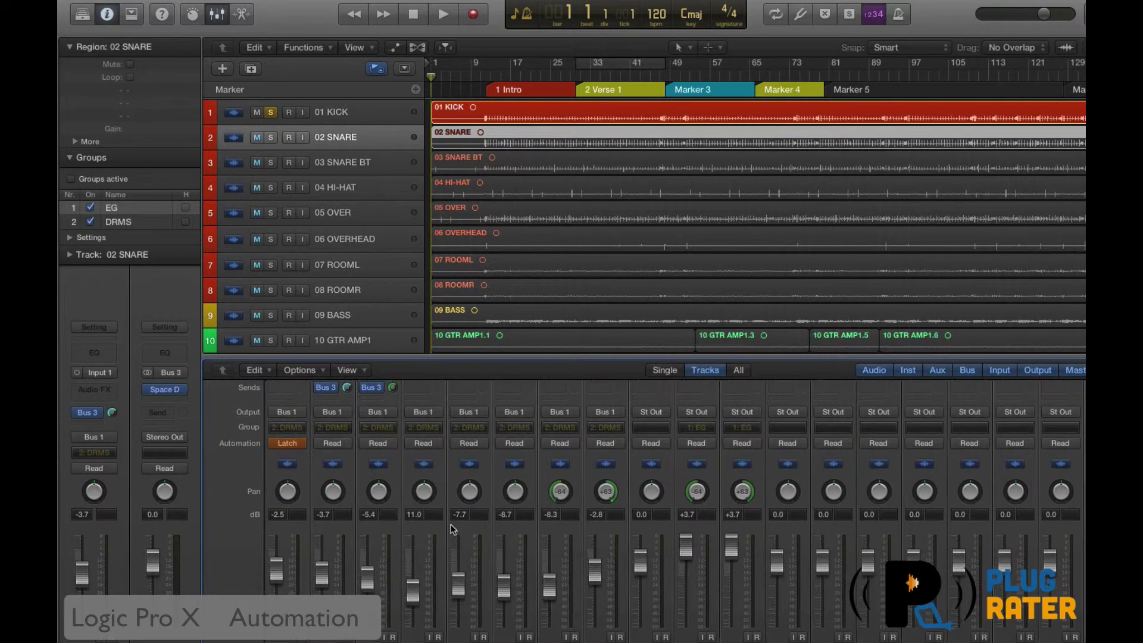
{"action": "left_click", "coordinate": [516, 89]}
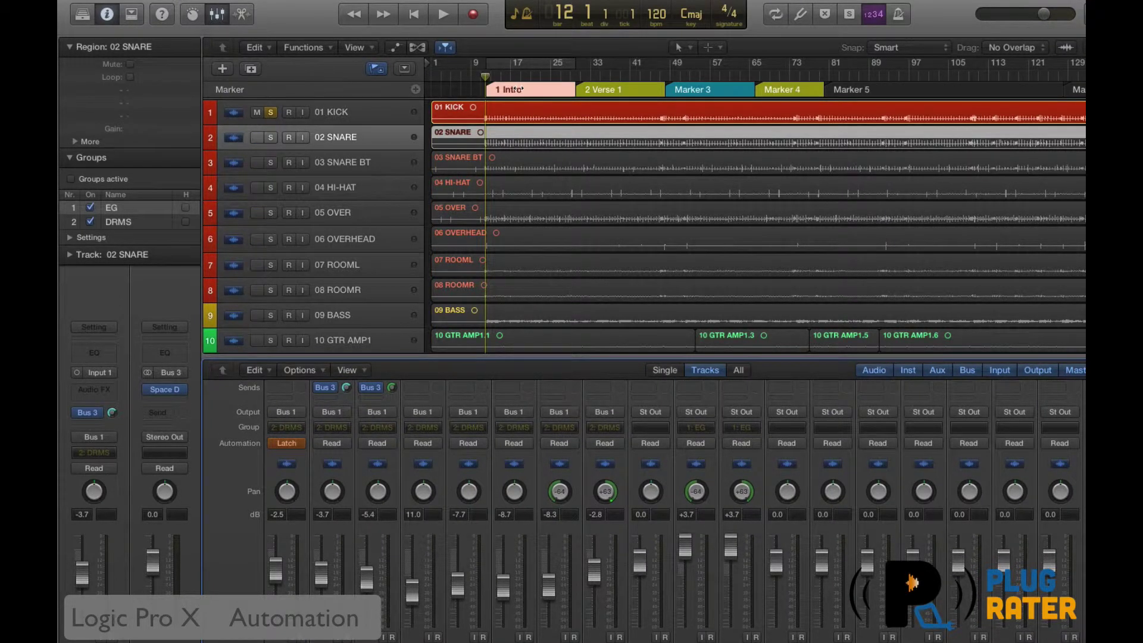
{"action": "key", "text": "space"}
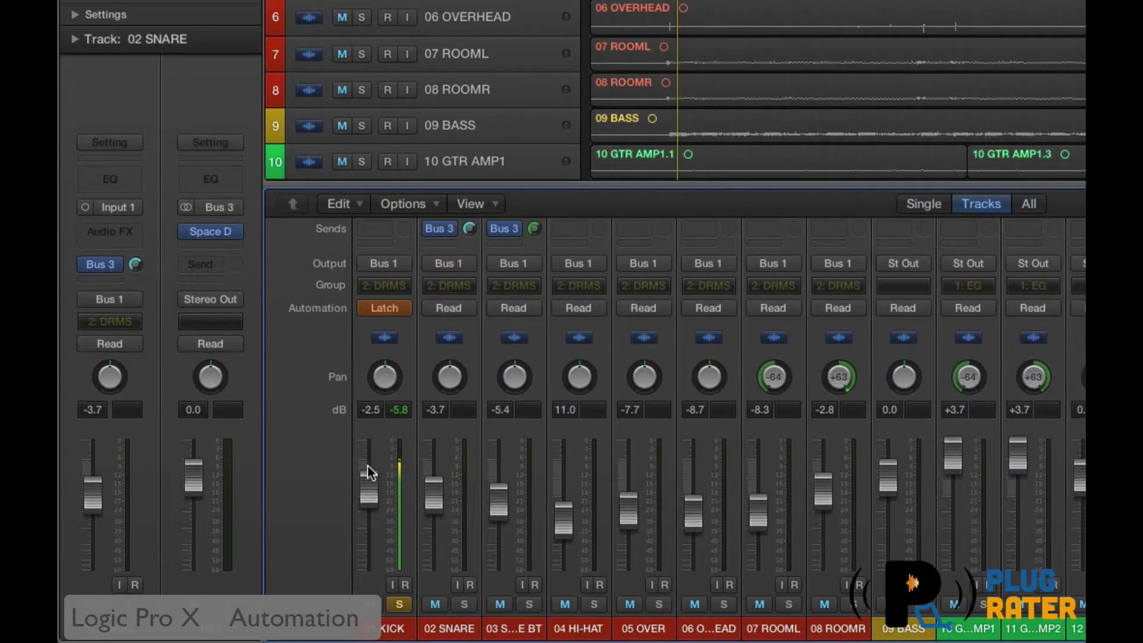
Step: Set the kick channel's automation mode to Touch, and record volume fader moves over repeated playback from the Intro
{"action": "left_click", "coordinate": [397, 310]}
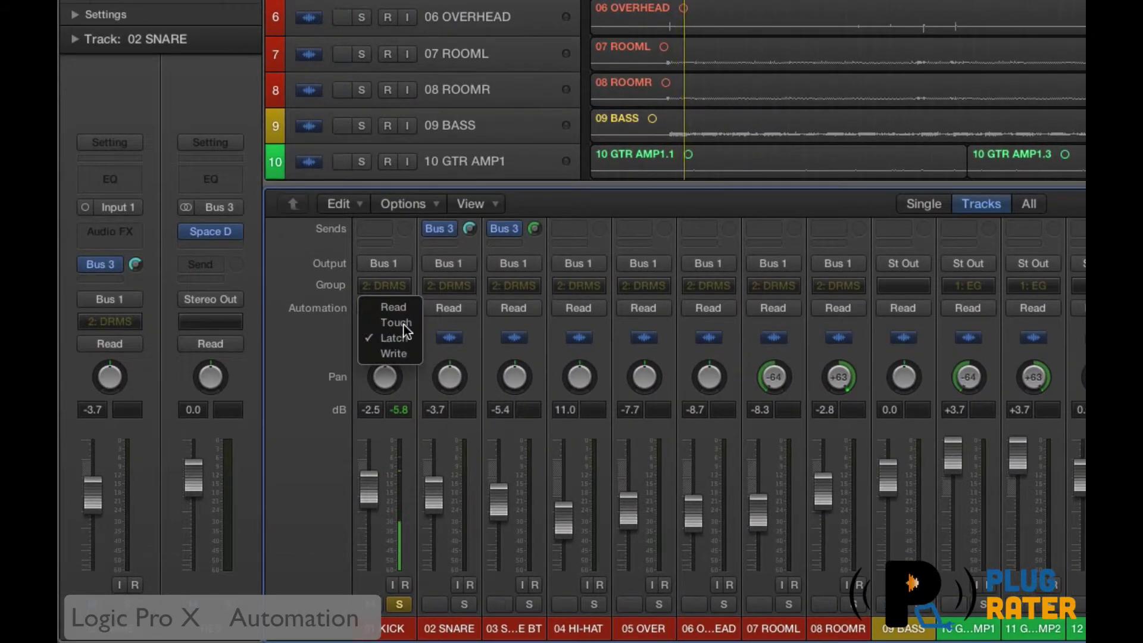
{"action": "left_click", "coordinate": [404, 323]}
{"action": "key", "text": "space"}
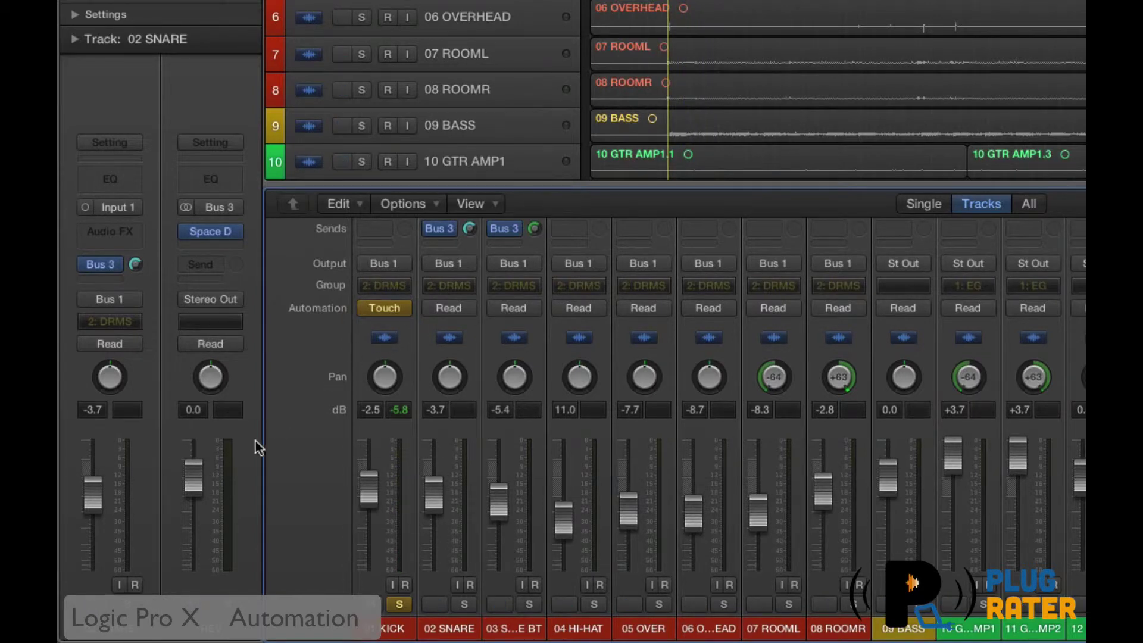
{"action": "key", "text": "space"}
{"action": "left_click_drag", "start_coordinate": [369, 490], "coordinate": [374, 523]}
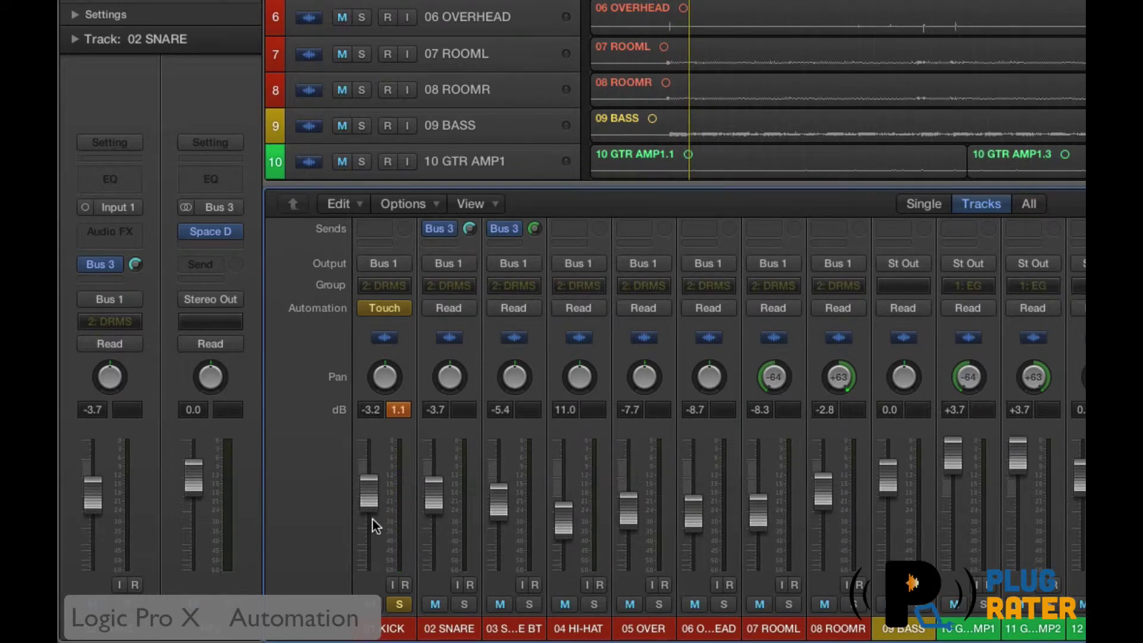
{"action": "key", "text": "space"}
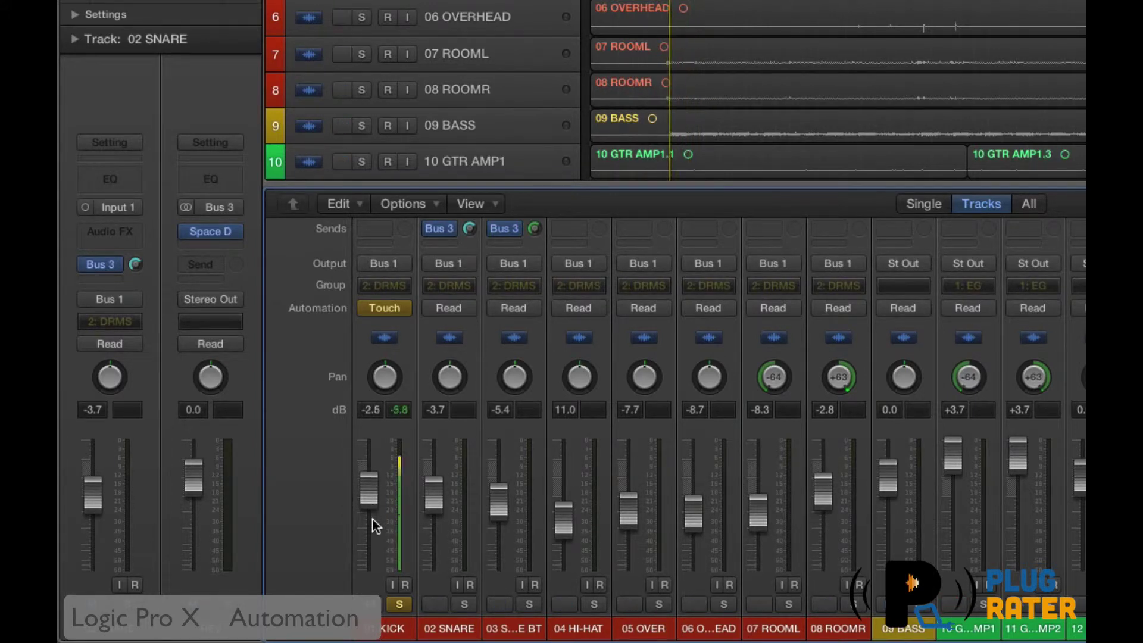
{"action": "left_click", "coordinate": [375, 525]}
{"action": "mouse_move", "coordinate": [369, 501]}
{"action": "left_mouse_down"}
{"action": "mouse_move", "coordinate": [369, 458]}
{"action": "mouse_move", "coordinate": [361, 504]}
{"action": "left_mouse_up"}
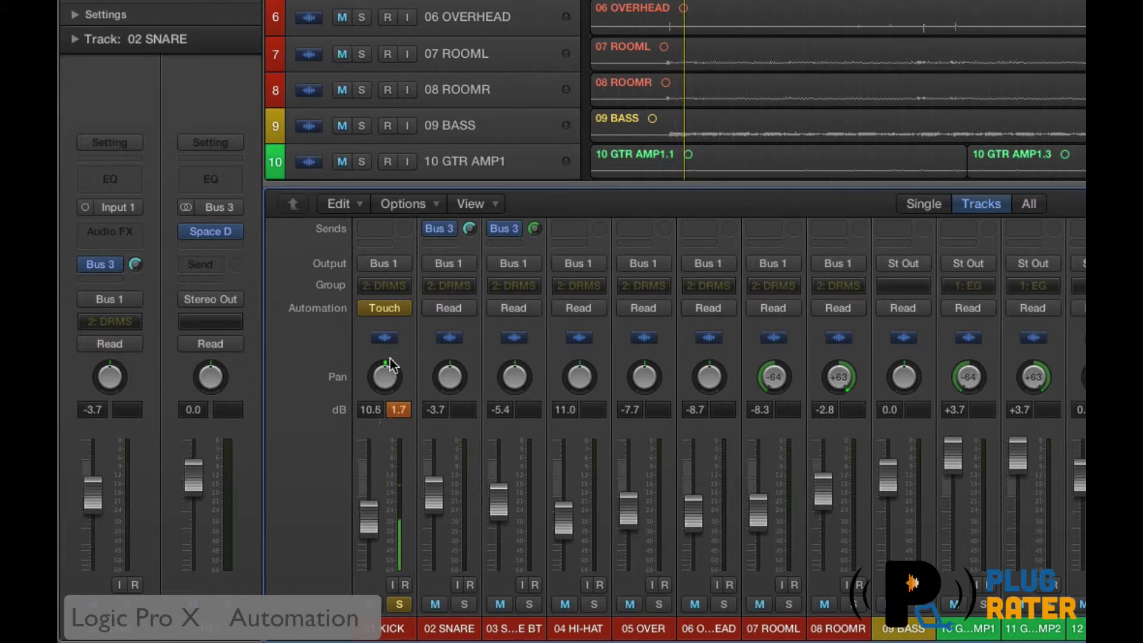
Step: Set the kick channel's automation mode to Latch, and record volume fader moves during playback of the Intro
{"action": "left_click", "coordinate": [391, 307]}
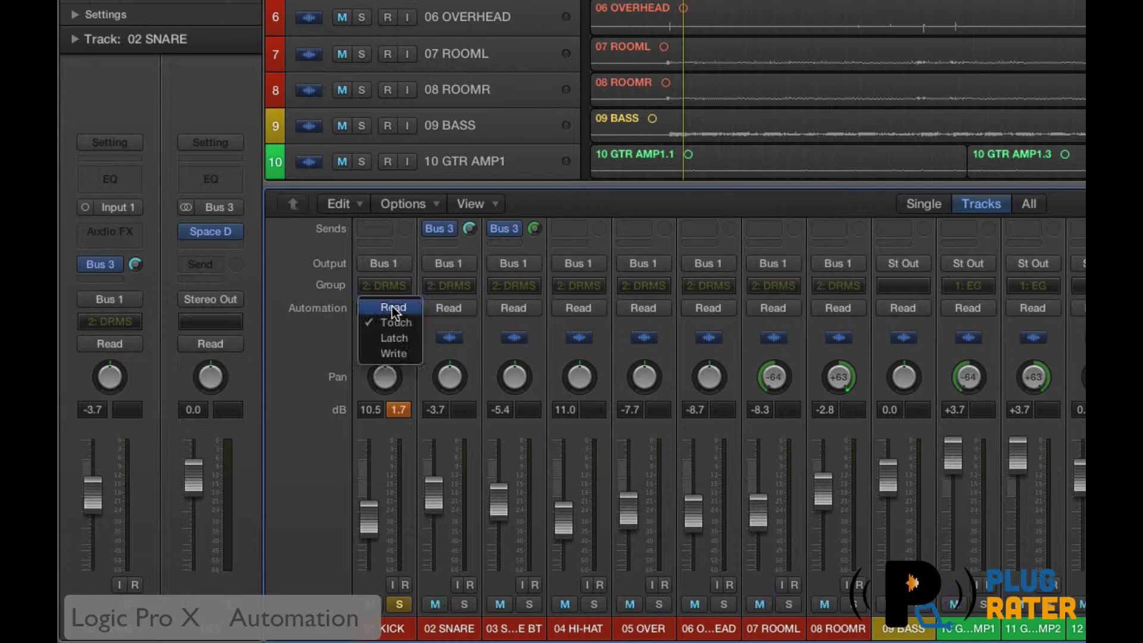
{"action": "left_click", "coordinate": [402, 337]}
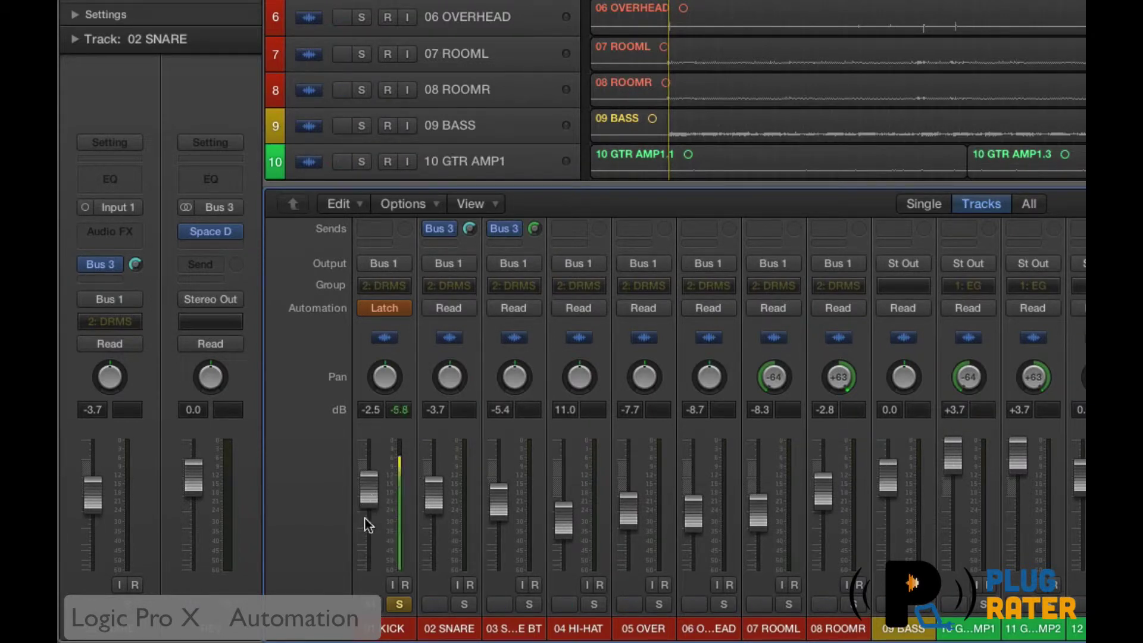
{"action": "mouse_move", "coordinate": [365, 487]}
{"action": "left_mouse_down"}
{"action": "mouse_move", "coordinate": [367, 521]}
{"action": "mouse_move", "coordinate": [364, 482]}
{"action": "left_mouse_up"}
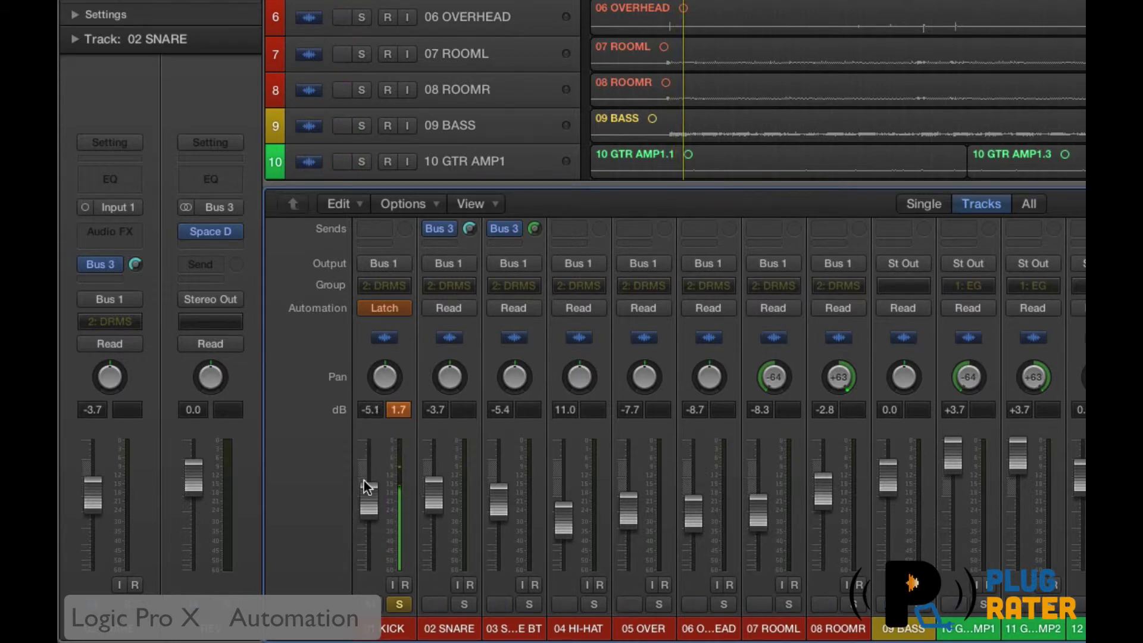
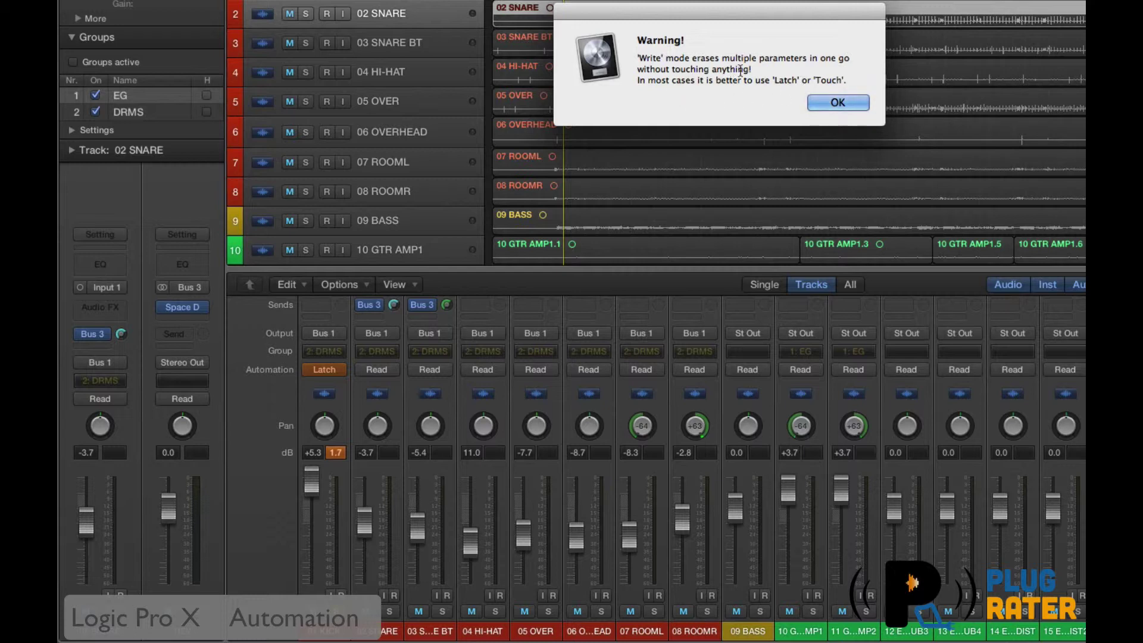
Step: Accept the Write mode warning for the kick channel, and set its automation mode back to Touch
{"action": "left_click", "coordinate": [825, 102]}
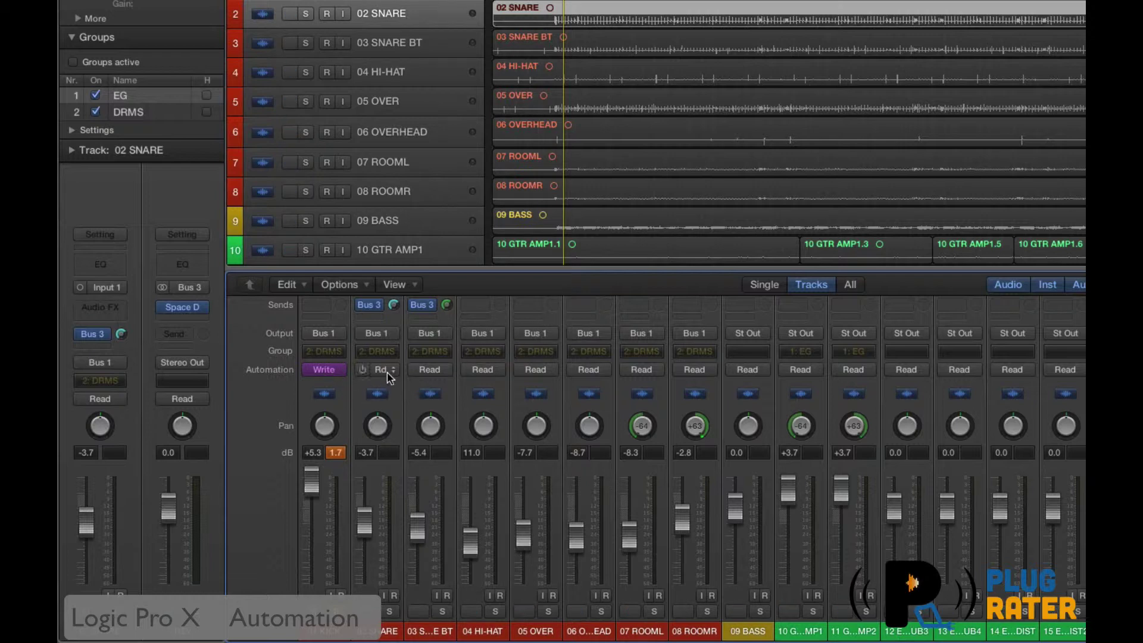
{"action": "left_click", "coordinate": [335, 371]}
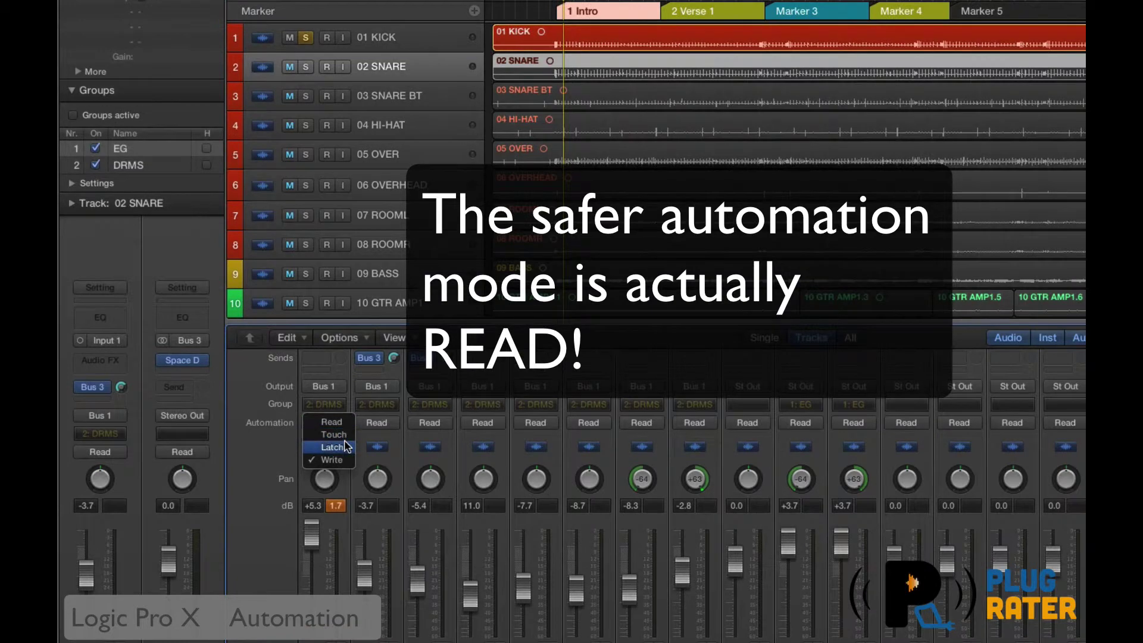
{"action": "left_click", "coordinate": [351, 439]}
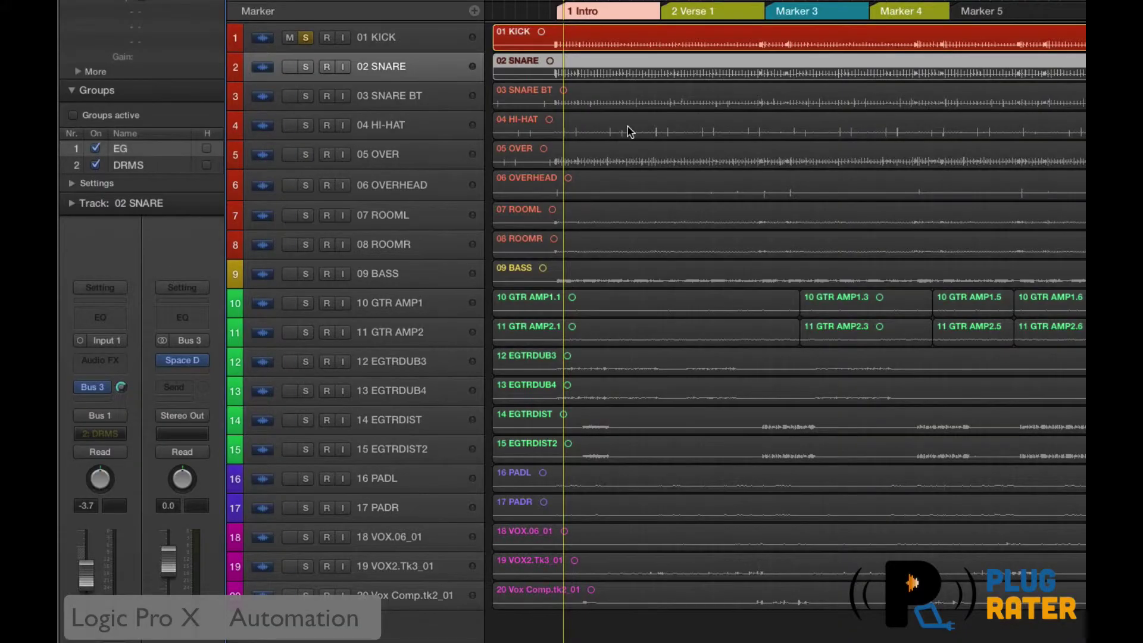
Step: Show automation on the tracks, and zoom in horizontally on the kick's volume curve in the Intro
{"action": "key", "text": "a"}
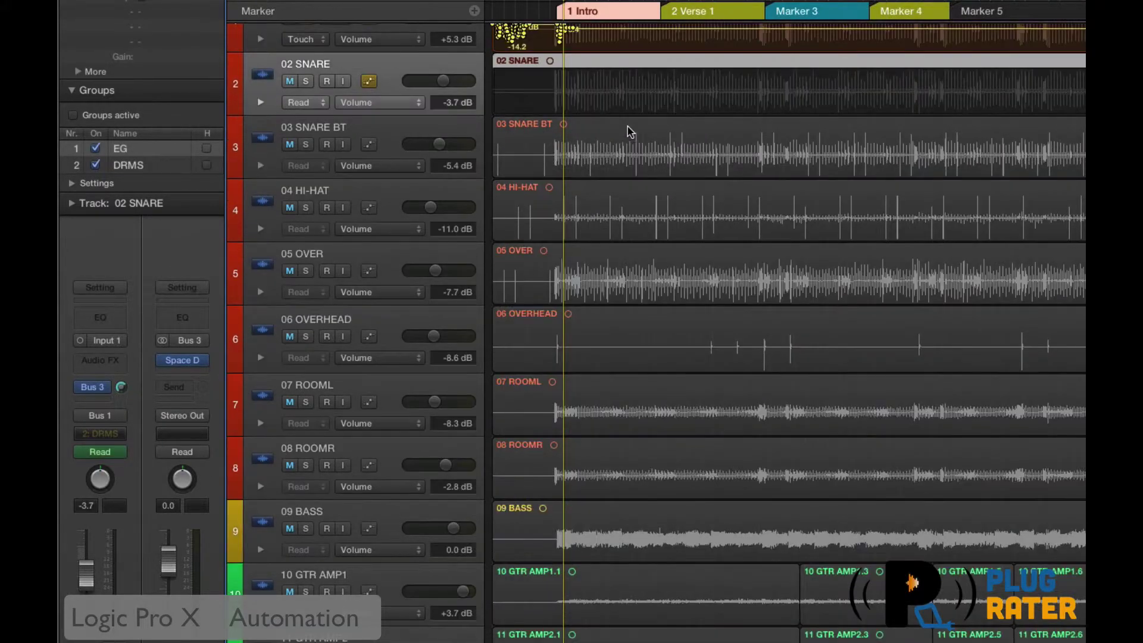
{"action": "scroll", "coordinate": [630, 131], "scroll_direction": "up", "scroll_amount": 2}
{"action": "key", "text": "super+Right"}
{"action": "key", "text": "super+Right"}
{"action": "key", "text": "super+Right"}
{"action": "key", "text": "super+Right"}
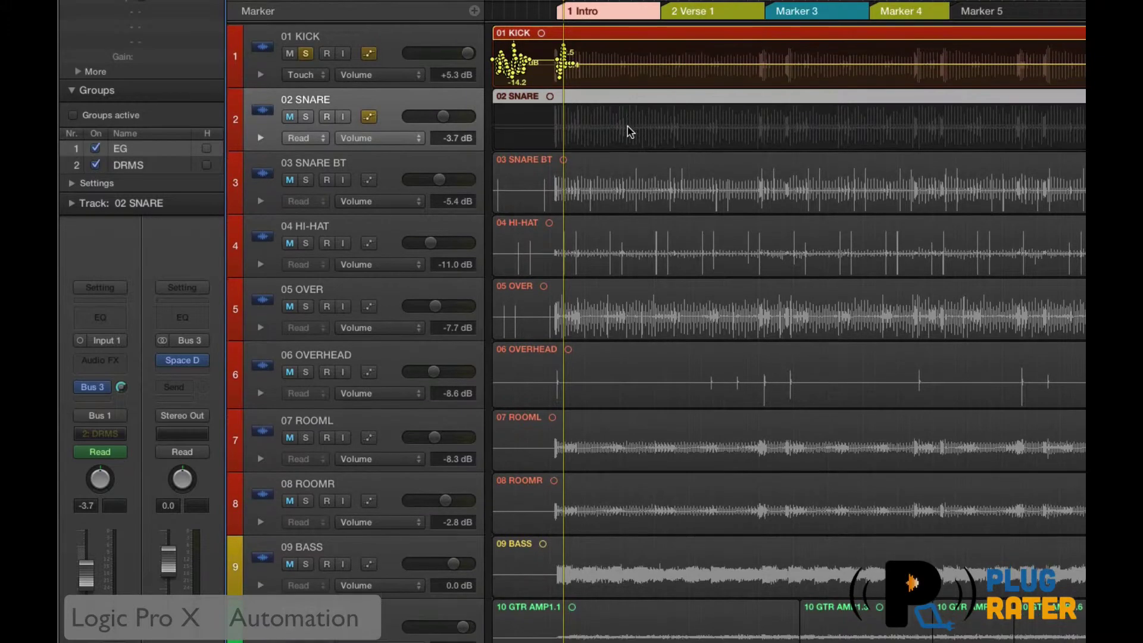
{"action": "key", "text": "super+Right"}
{"action": "key", "text": "super+Right"}
{"action": "key", "text": "super+Right"}
{"action": "key", "text": "super+Right"}
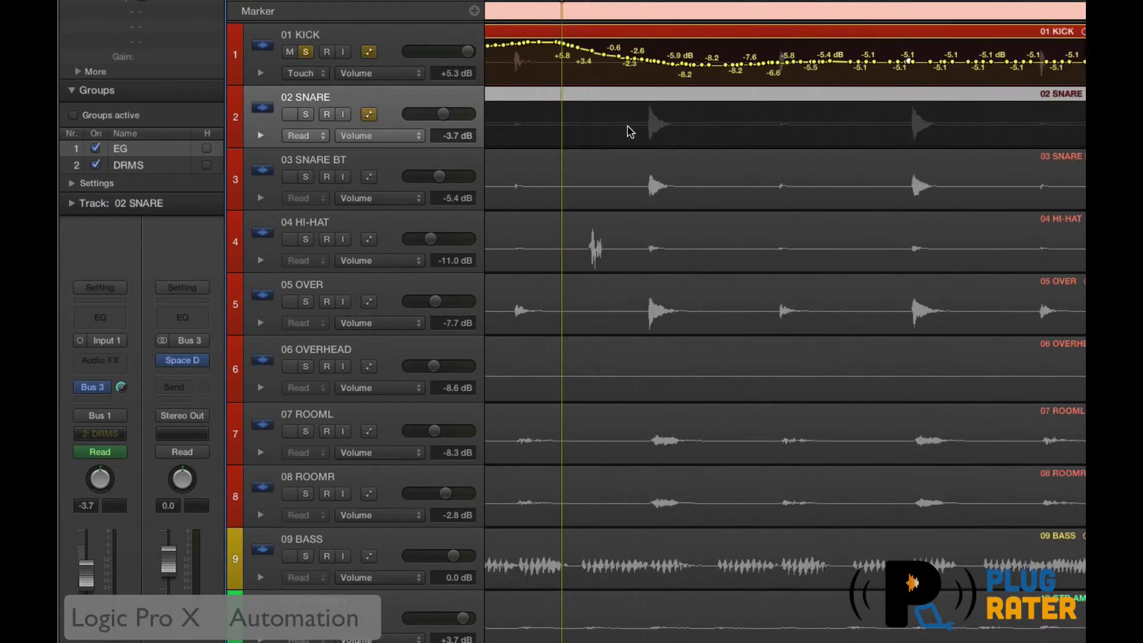
Step: Raise the kick's volume automation point just after the -13.4 dB point to -2.2 dB
{"action": "scroll", "coordinate": [631, 132], "scroll_direction": "left", "scroll_amount": 10}
{"action": "scroll", "coordinate": [630, 132], "scroll_direction": "left", "scroll_amount": 8}
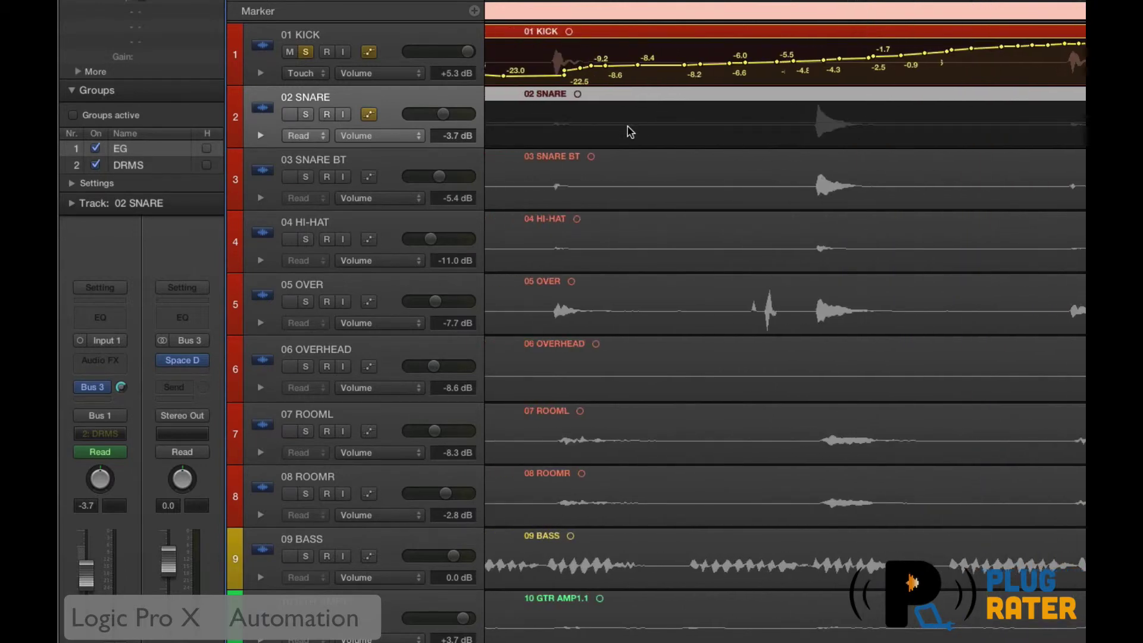
{"action": "scroll", "coordinate": [630, 132], "scroll_direction": "left", "scroll_amount": 10}
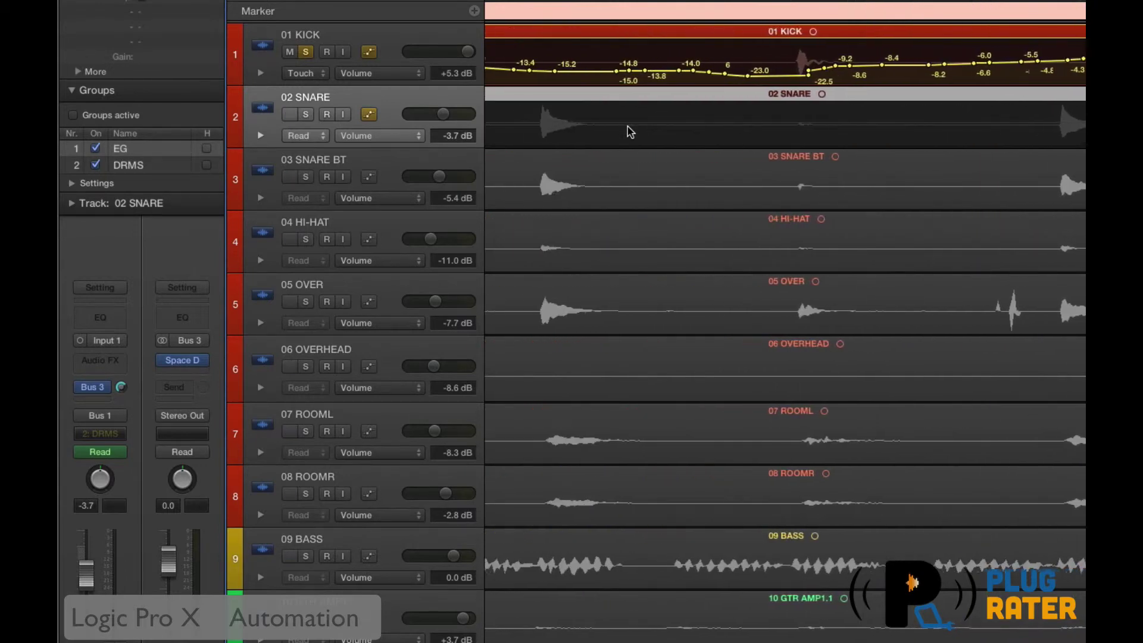
{"action": "scroll", "coordinate": [630, 131], "scroll_direction": "right", "scroll_amount": 5}
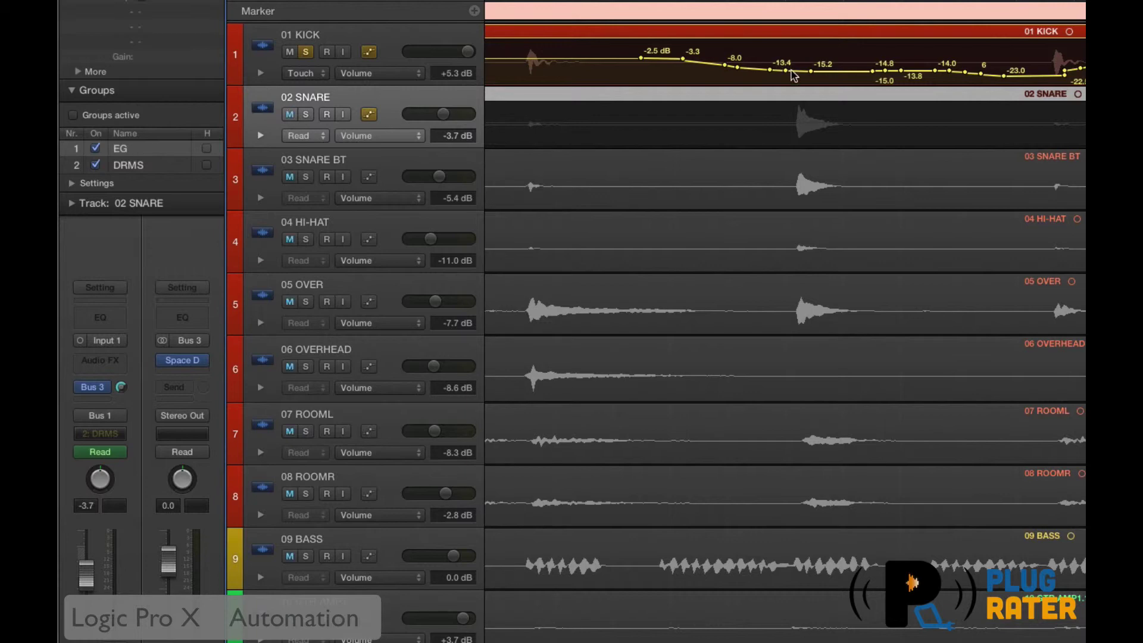
{"action": "mouse_move", "coordinate": [786, 71]}
{"action": "left_mouse_down"}
{"action": "mouse_move", "coordinate": [813, 48]}
{"action": "mouse_move", "coordinate": [985, 53]}
{"action": "mouse_move", "coordinate": [784, 48]}
{"action": "mouse_move", "coordinate": [815, 48]}
{"action": "mouse_move", "coordinate": [866, 74]}
{"action": "mouse_move", "coordinate": [882, 49]}
{"action": "mouse_move", "coordinate": [1085, 64]}
{"action": "mouse_move", "coordinate": [793, 63]}
{"action": "mouse_move", "coordinate": [998, 62]}
{"action": "mouse_move", "coordinate": [824, 71]}
{"action": "mouse_move", "coordinate": [827, 57]}
{"action": "left_mouse_up"}
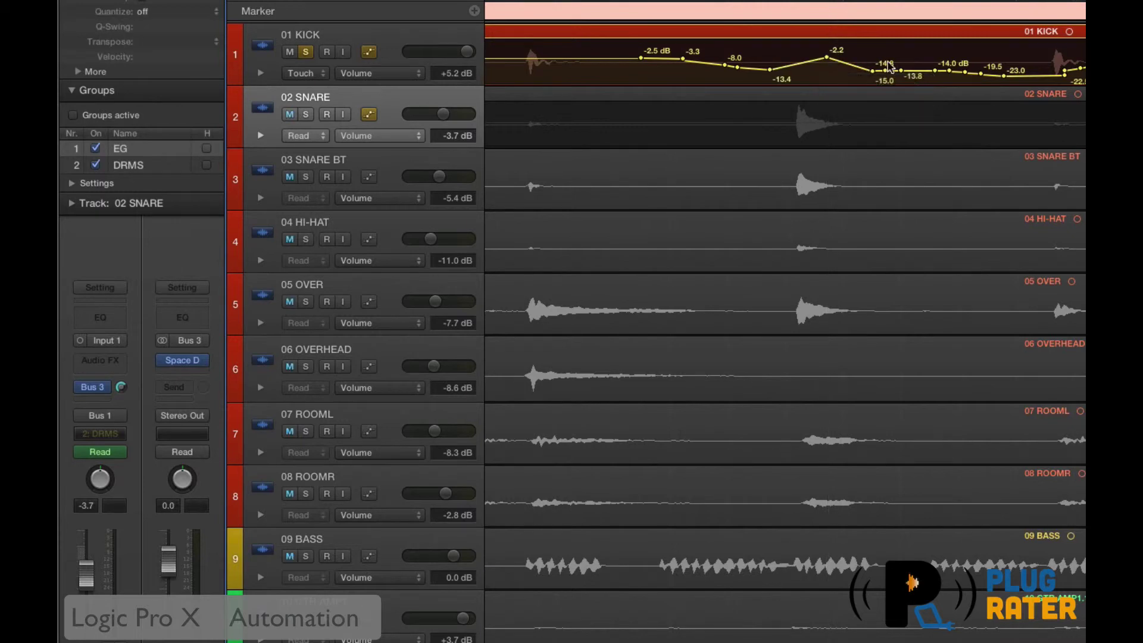
Step: Draw a freehand up-and-down volume automation curve with the Pencil tool on the kick track, from about 15.2 to just before 15.4
{"action": "key", "text": "space"}
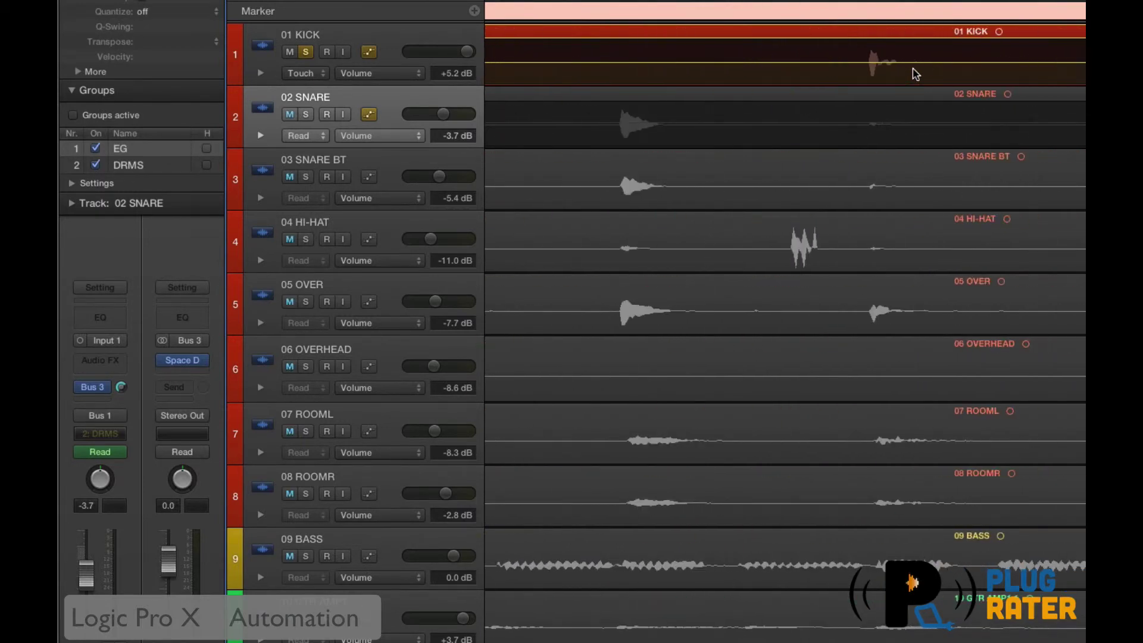
{"action": "left_click", "coordinate": [778, 0]}
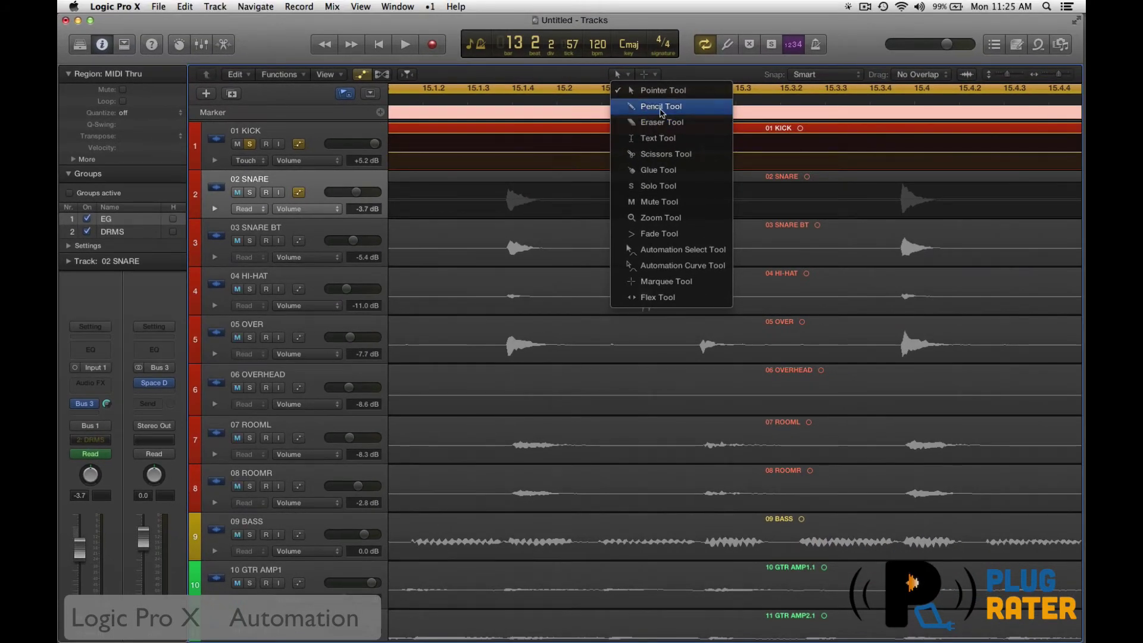
{"action": "left_click", "coordinate": [661, 106]}
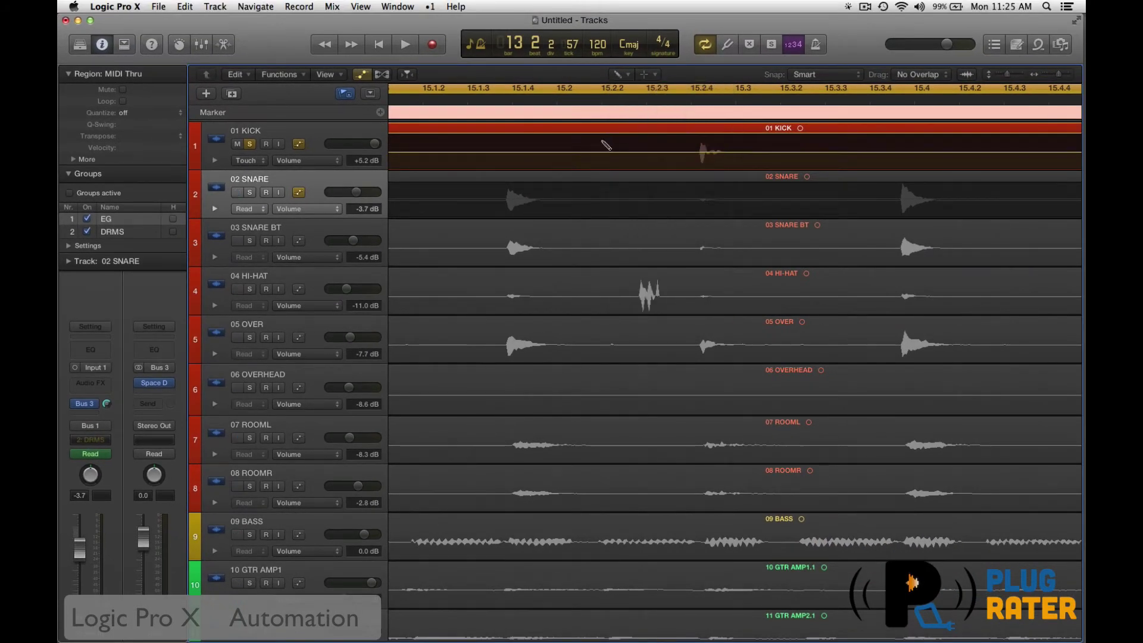
{"action": "mouse_move", "coordinate": [563, 149]}
{"action": "left_mouse_down"}
{"action": "mouse_move", "coordinate": [622, 158]}
{"action": "mouse_move", "coordinate": [657, 146]}
{"action": "mouse_move", "coordinate": [676, 165]}
{"action": "mouse_move", "coordinate": [731, 153]}
{"action": "mouse_move", "coordinate": [752, 162]}
{"action": "mouse_move", "coordinate": [810, 139]}
{"action": "mouse_move", "coordinate": [855, 159]}
{"action": "mouse_move", "coordinate": [898, 153]}
{"action": "left_mouse_up"}
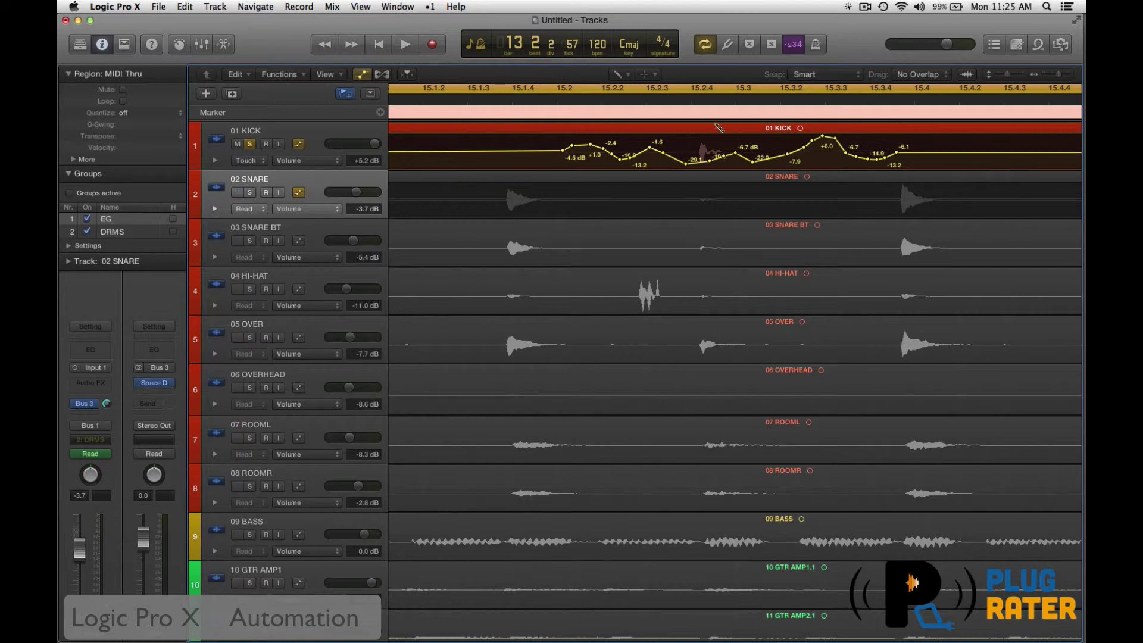
Step: Select the drawn kick automation points with the Automation Select tool, and copy them to start just after 15.4
{"action": "left_click", "coordinate": [622, 74]}
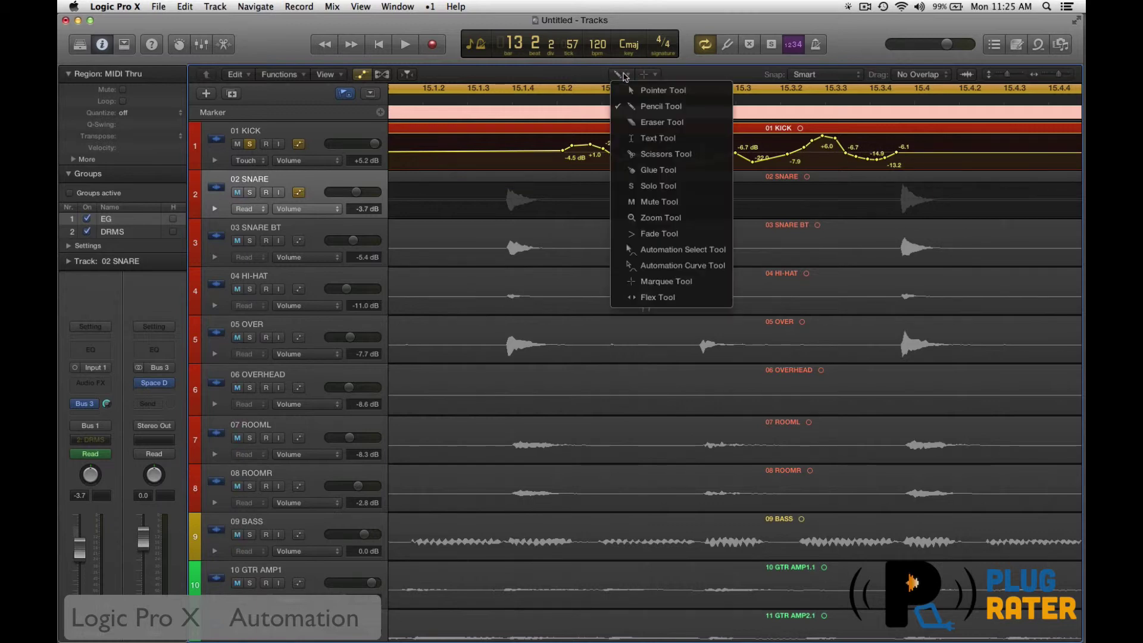
{"action": "left_click", "coordinate": [661, 253]}
{"action": "left_click_drag", "start_coordinate": [552, 143], "coordinate": [841, 173]}
{"action": "left_click_drag", "start_coordinate": [909, 170], "coordinate": [914, 170]}
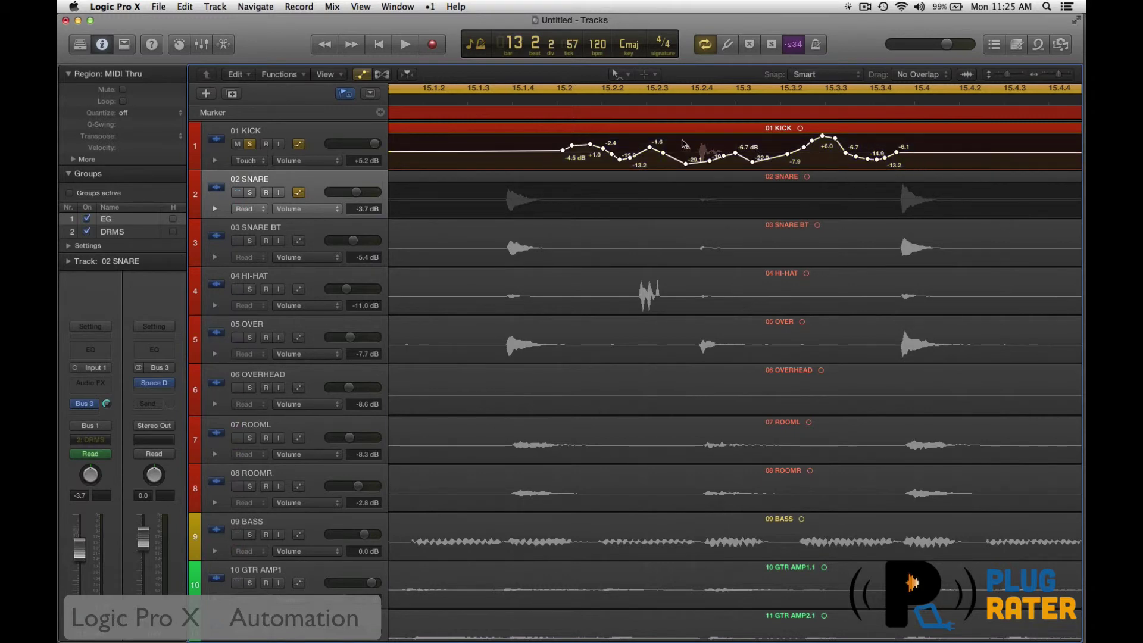
{"action": "left_click_drag", "start_coordinate": [573, 150], "coordinate": [976, 153]}
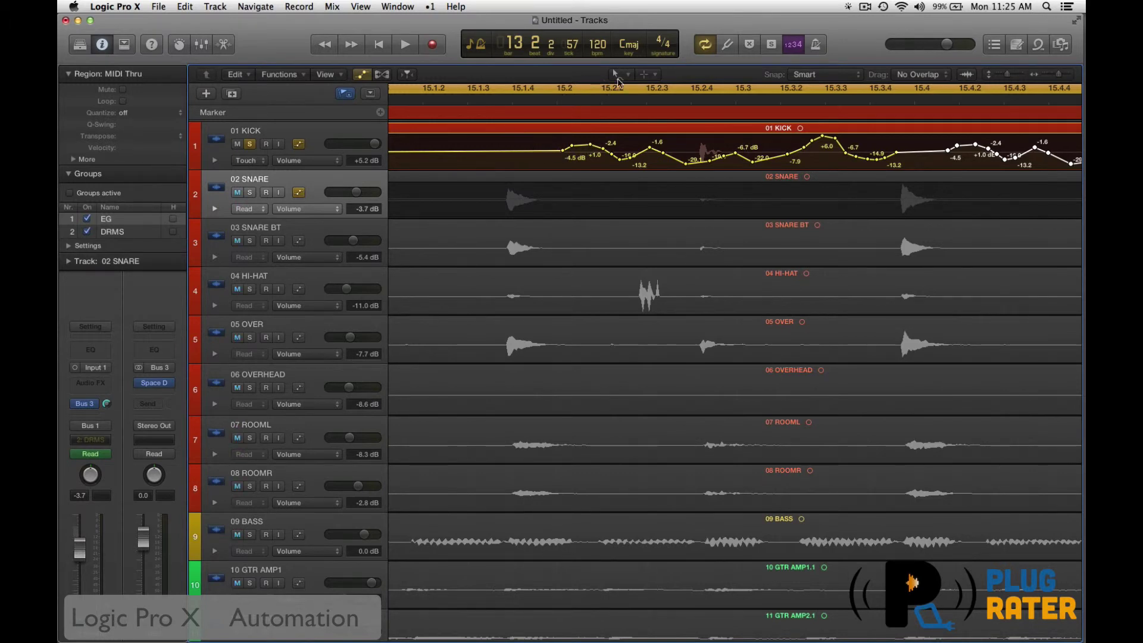
Step: With the Pointer tool, move the drawn kick curve's first point down to -∞ dB between 15.1.2 and 15.1.3, and raise the peak near 15.2 to +6.0 dB
{"action": "left_click", "coordinate": [617, 74]}
{"action": "left_click", "coordinate": [629, 90]}
{"action": "left_click_drag", "start_coordinate": [562, 152], "coordinate": [450, 168]}
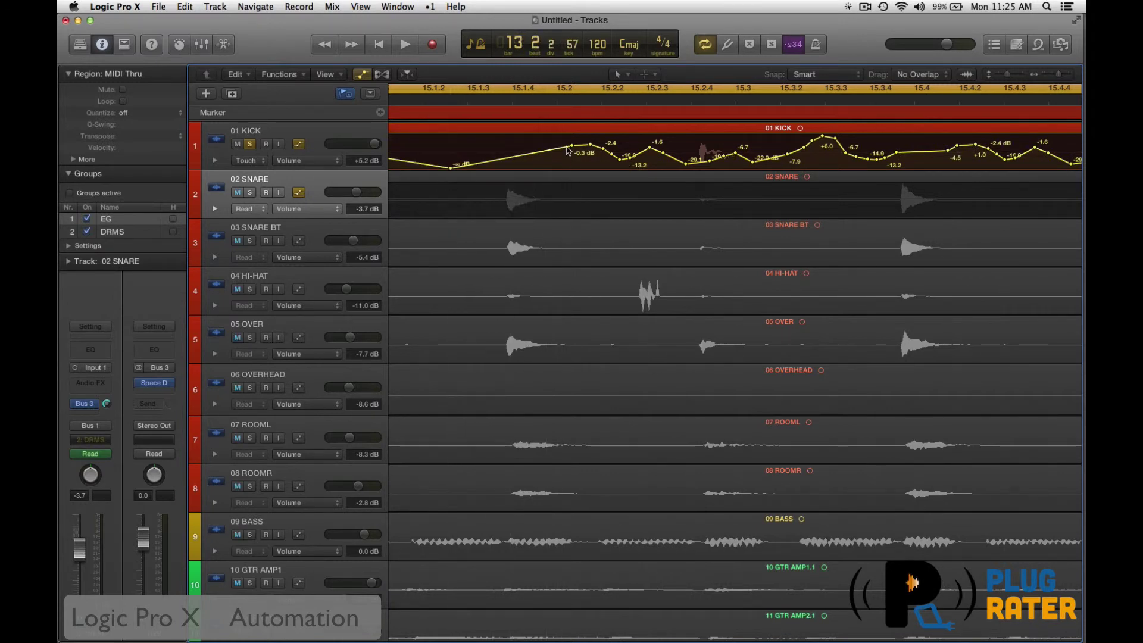
{"action": "left_click_drag", "start_coordinate": [571, 145], "coordinate": [572, 136]}
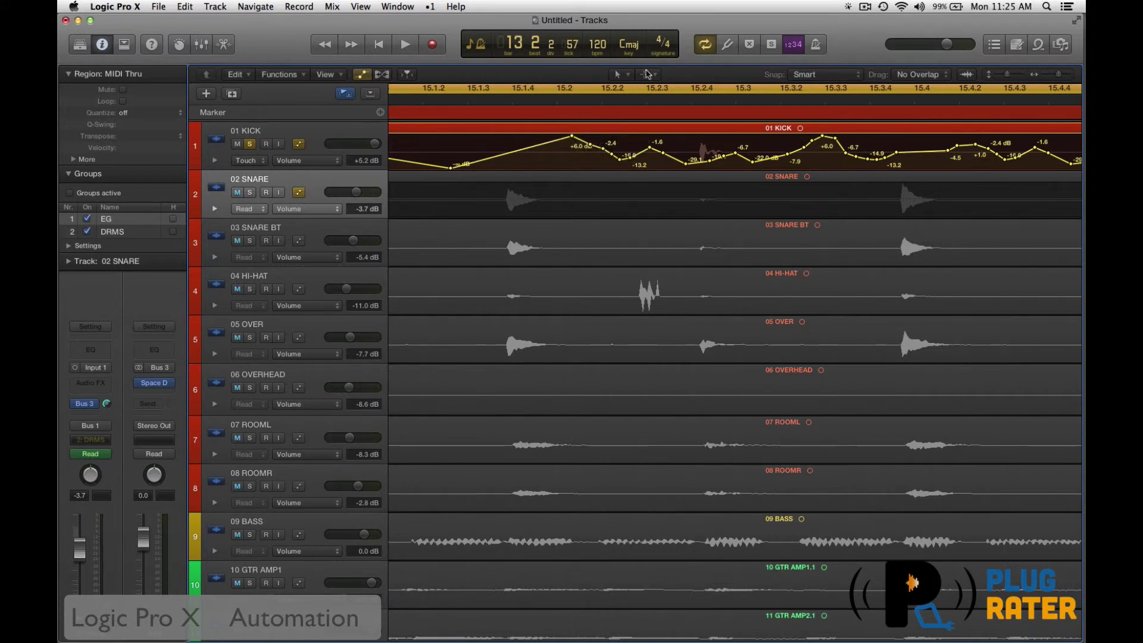
Step: Bend the kick's rising line between the -∞ dB and +6.0 dB points with the Automation Curve tool, and return to the Pointer tool
{"action": "left_click", "coordinate": [628, 75]}
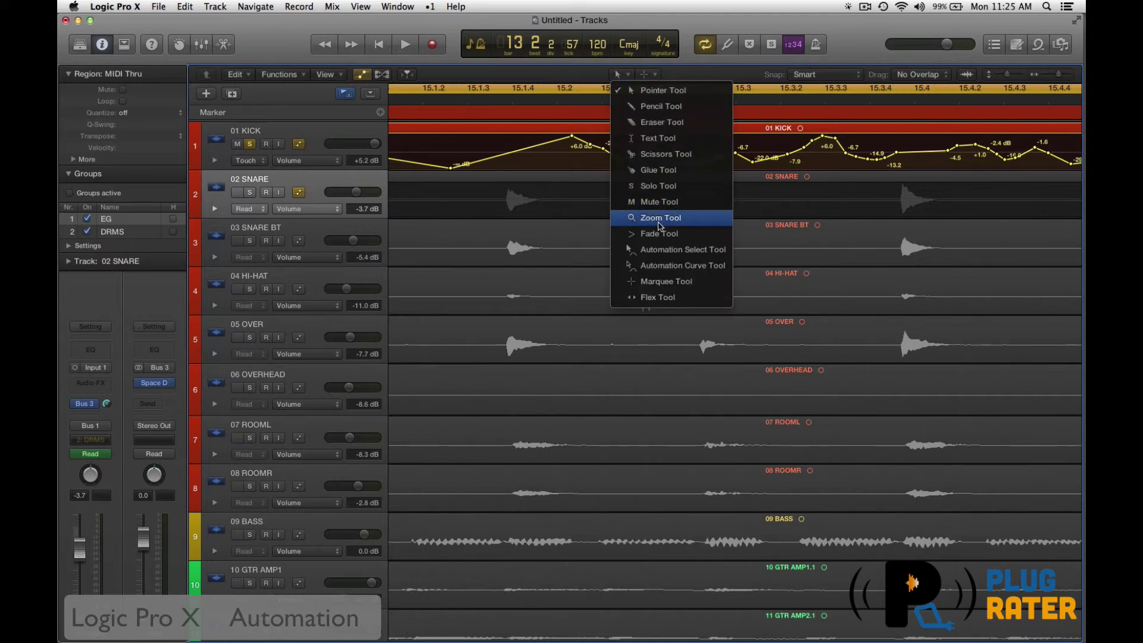
{"action": "left_click", "coordinate": [661, 267]}
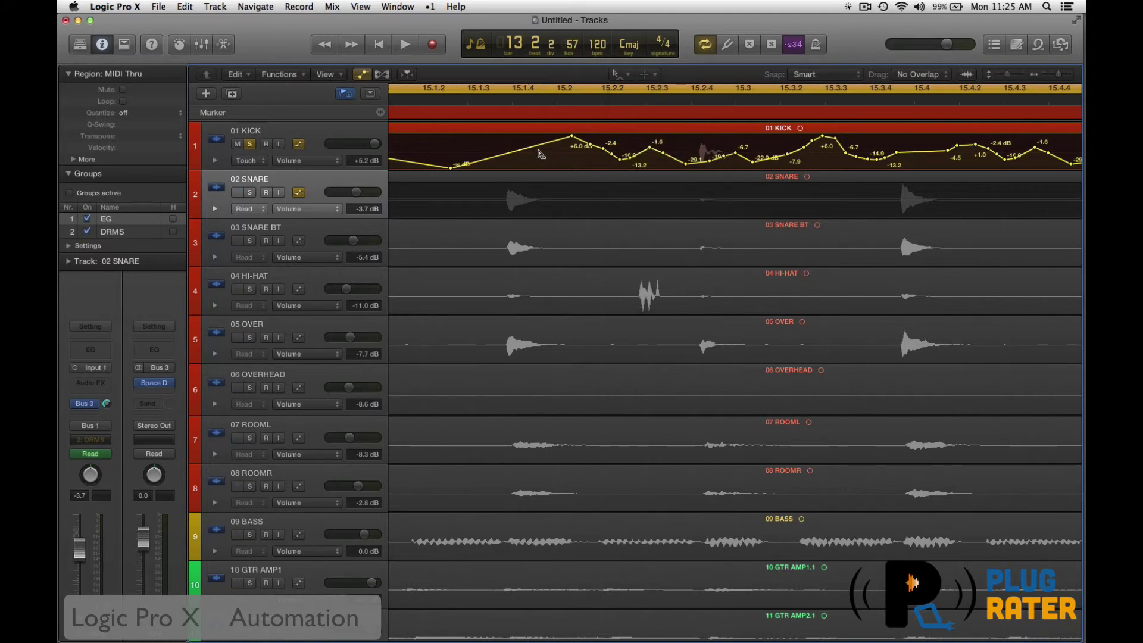
{"action": "mouse_move", "coordinate": [540, 149]}
{"action": "left_mouse_down"}
{"action": "mouse_move", "coordinate": [560, 177]}
{"action": "mouse_move", "coordinate": [515, 153]}
{"action": "mouse_move", "coordinate": [476, 161]}
{"action": "mouse_move", "coordinate": [513, 225]}
{"action": "mouse_move", "coordinate": [487, 165]}
{"action": "mouse_move", "coordinate": [487, 182]}
{"action": "mouse_move", "coordinate": [527, 189]}
{"action": "mouse_move", "coordinate": [539, 136]}
{"action": "mouse_move", "coordinate": [564, 151]}
{"action": "mouse_move", "coordinate": [537, 148]}
{"action": "left_mouse_up"}
{"action": "left_click", "coordinate": [625, 78]}
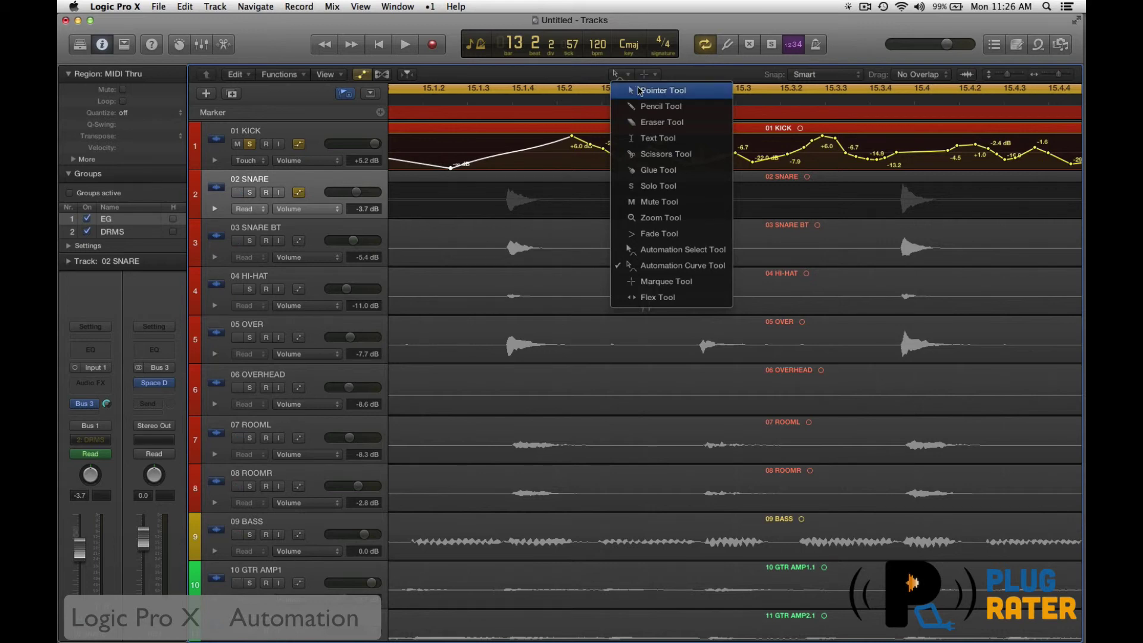
{"action": "left_click", "coordinate": [639, 91]}
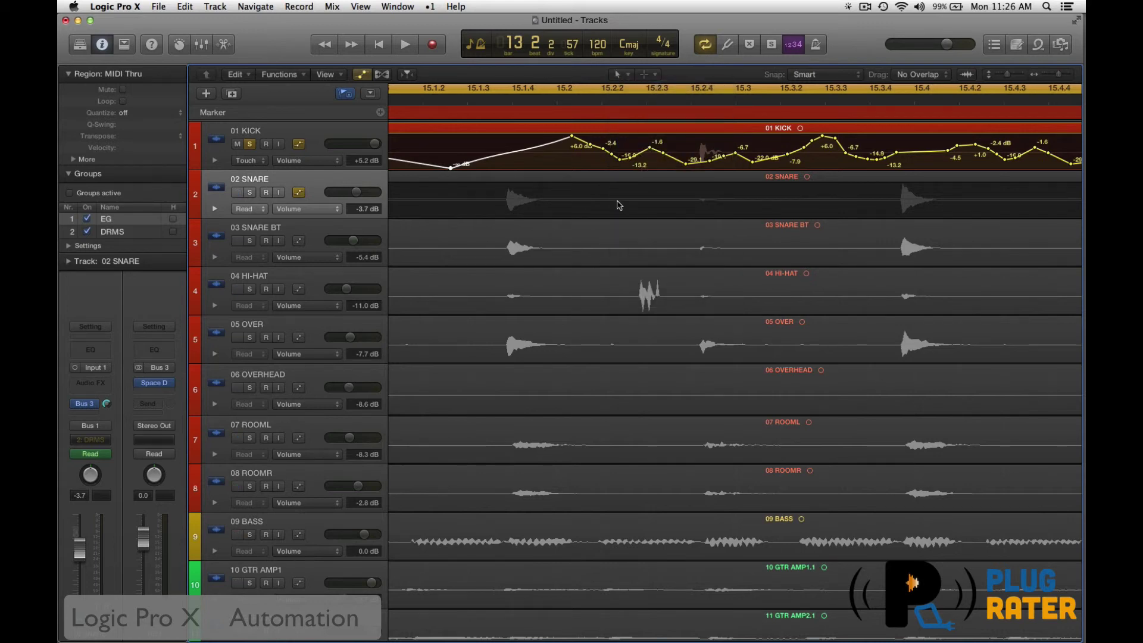
Step: Hide track automation, show the mixer, set the kick channel's automation mode to Read, and clear its peak level reading
{"action": "key", "text": "a"}
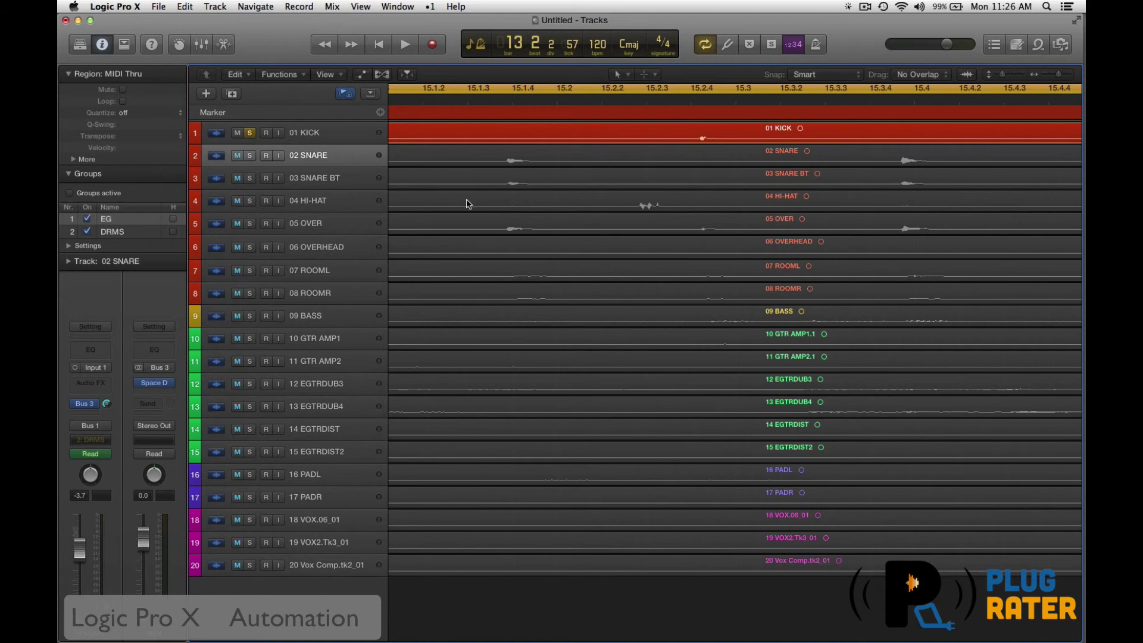
{"action": "key", "text": "x"}
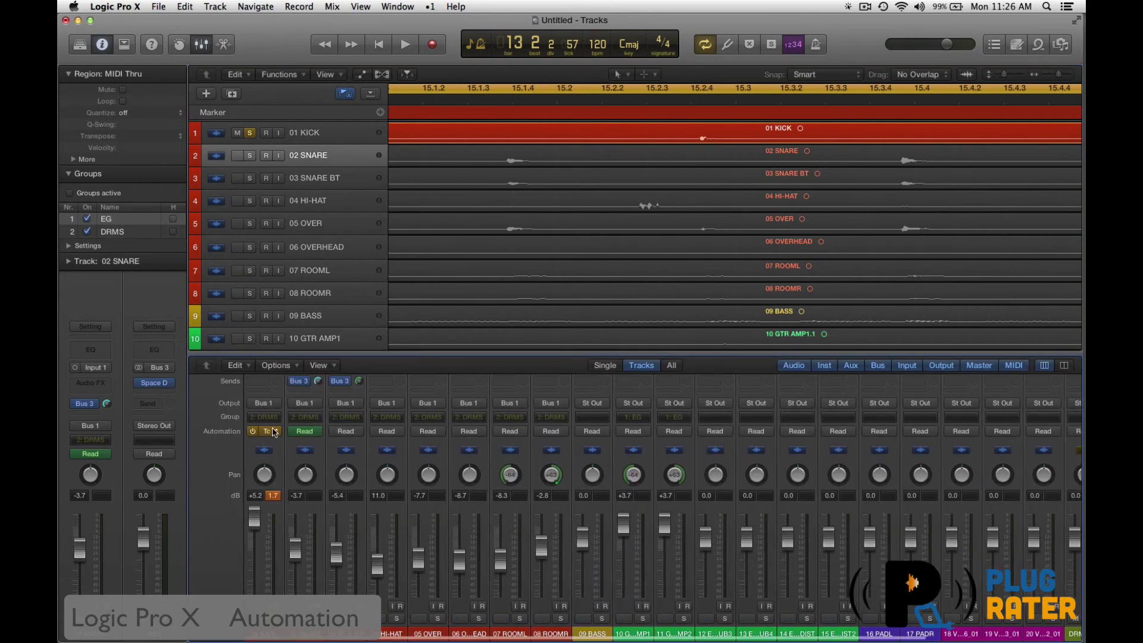
{"action": "left_click", "coordinate": [277, 434]}
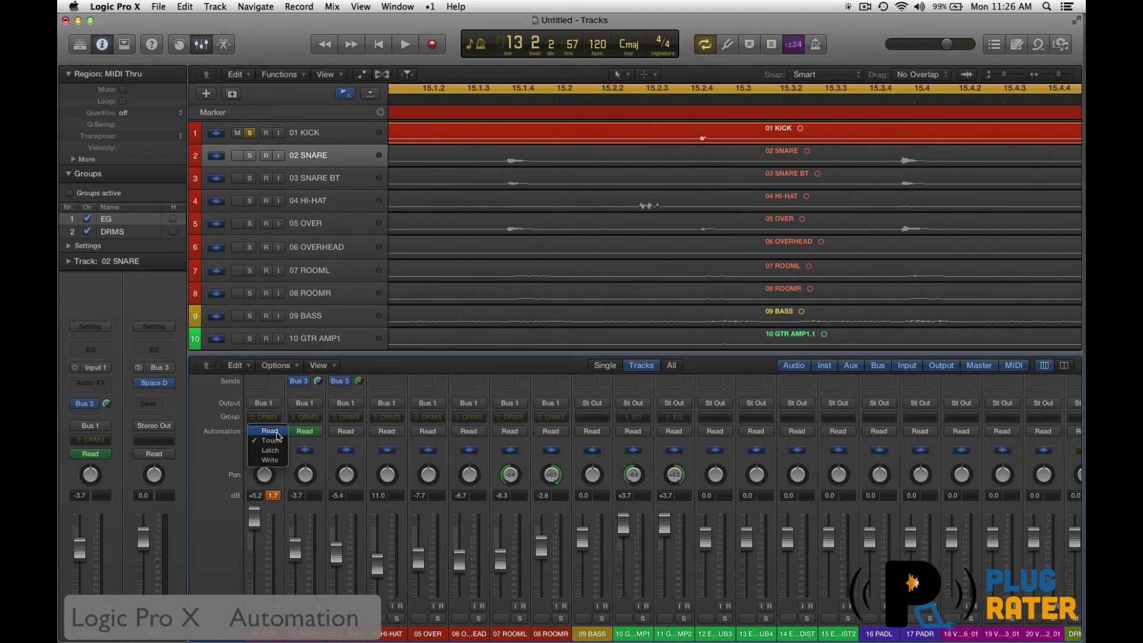
{"action": "left_click", "coordinate": [277, 432]}
{"action": "left_click", "coordinate": [273, 496]}
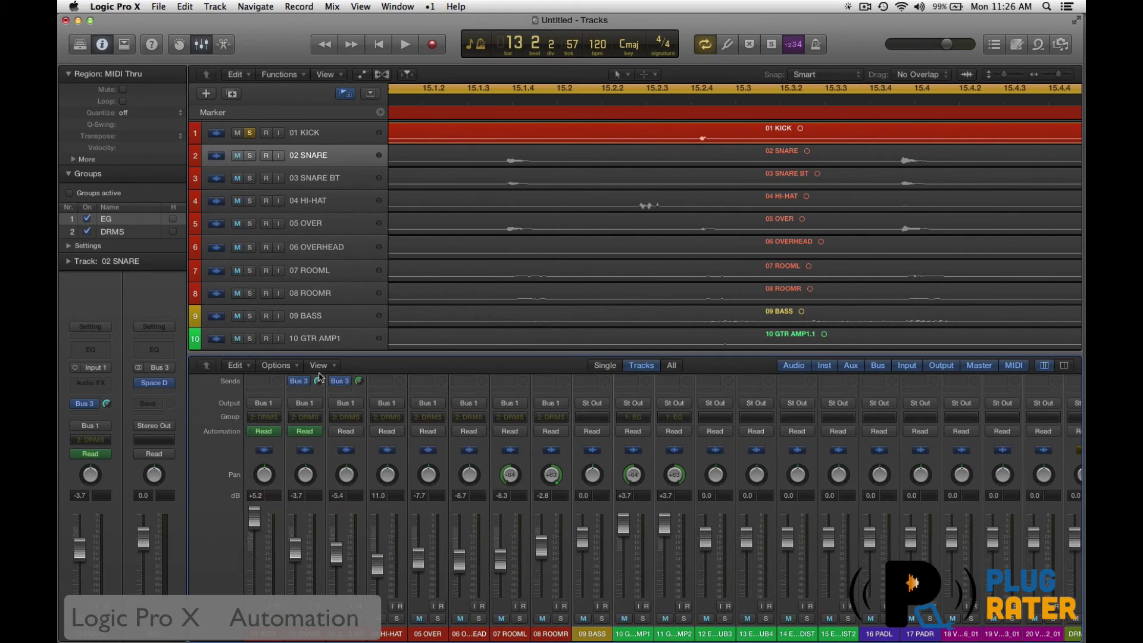